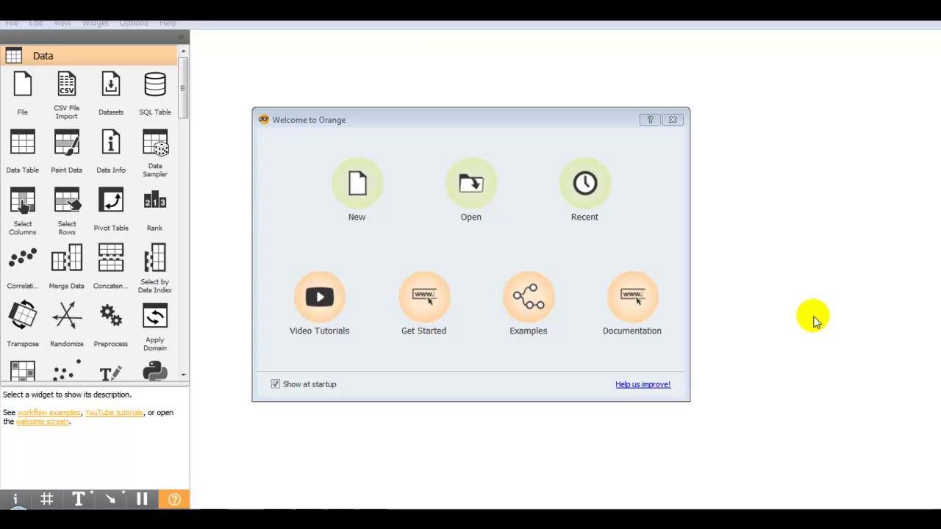
Choose New on the Welcome to Orange screen to get a blank workflow canvas.
{"action": "left_click", "coordinate": [360, 190]}
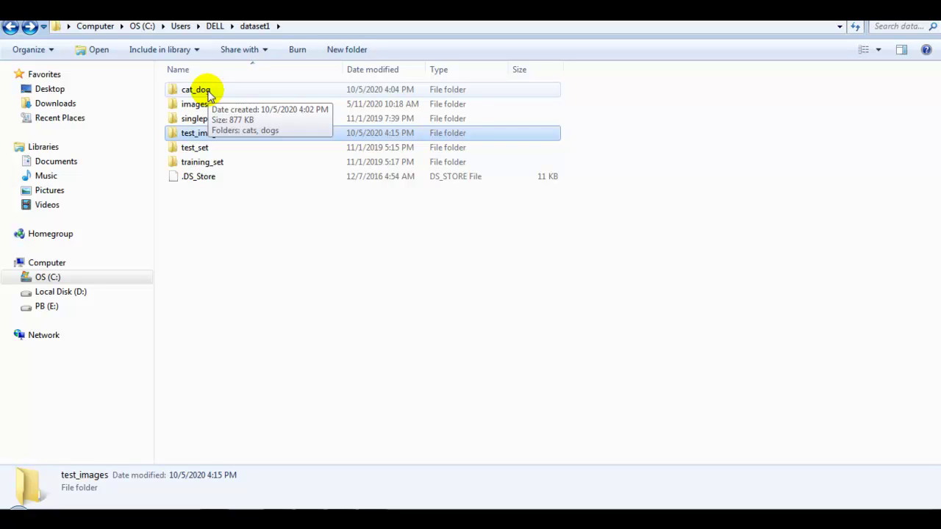
Browse the cats and dogs folders in cat_dog, then test_images, ending back in dataset1.
{"action": "double_click", "coordinate": [196, 90]}
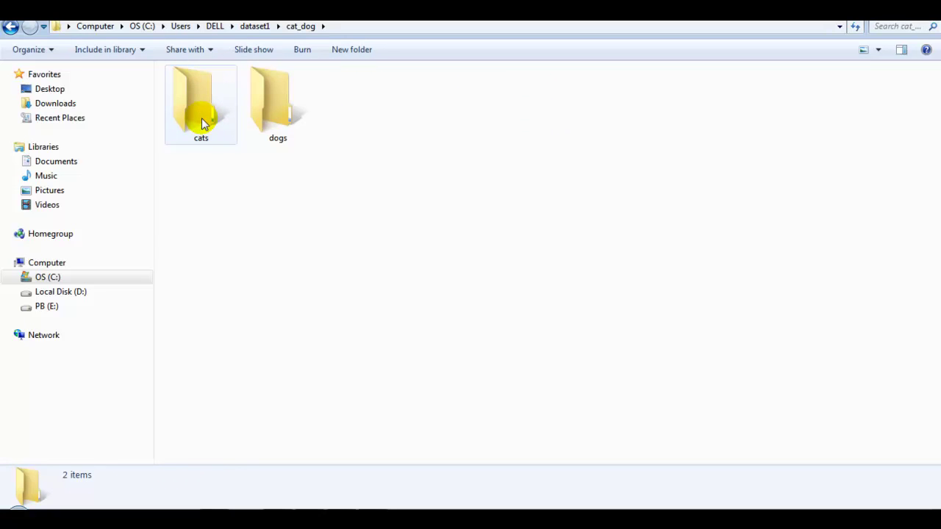
{"action": "double_click", "coordinate": [202, 121]}
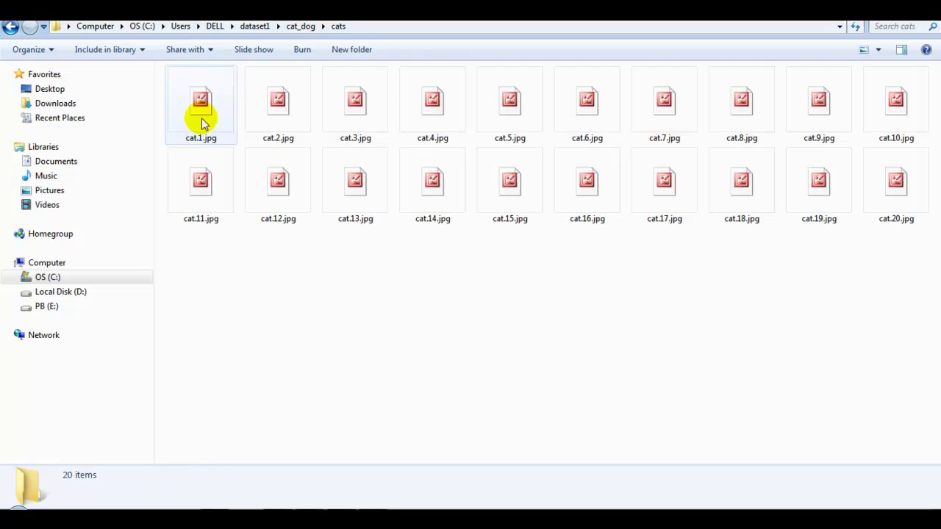
{"action": "left_click", "coordinate": [10, 27]}
{"action": "double_click", "coordinate": [279, 111]}
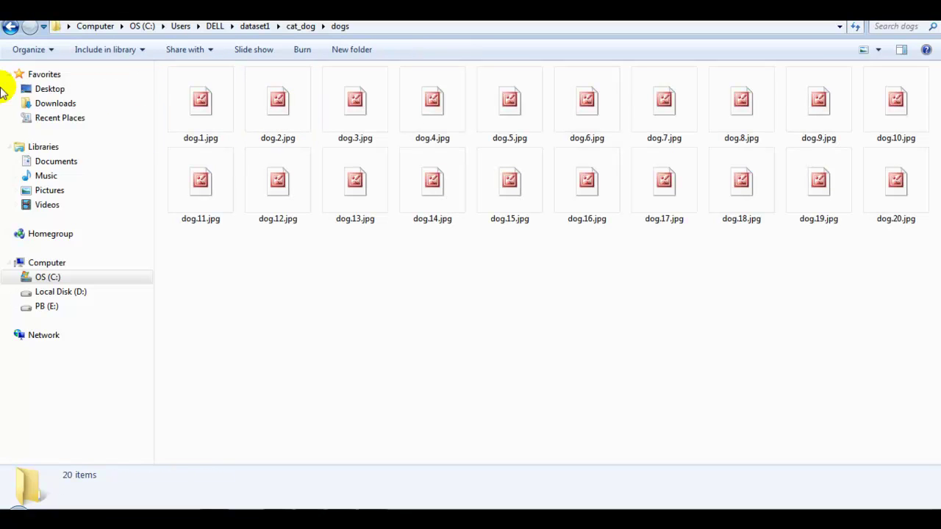
{"action": "left_click", "coordinate": [11, 27]}
{"action": "left_click", "coordinate": [10, 27]}
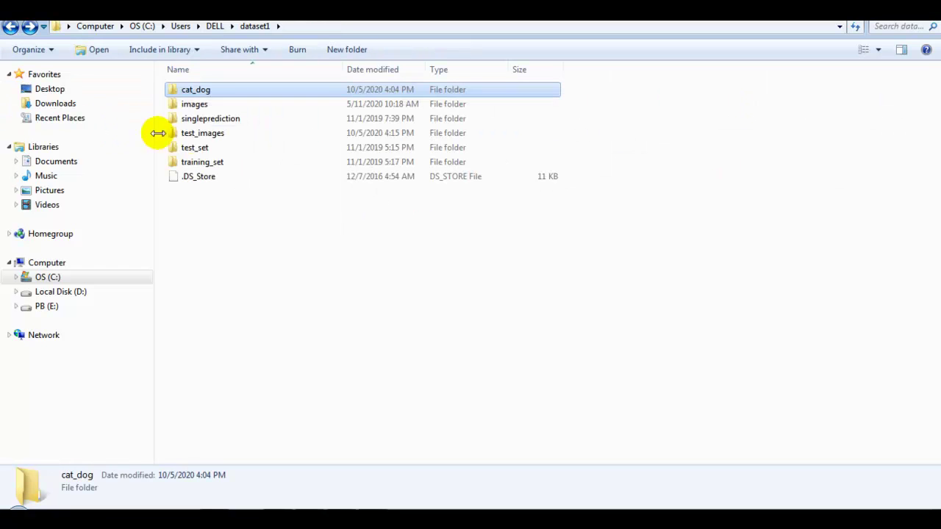
{"action": "double_click", "coordinate": [199, 133]}
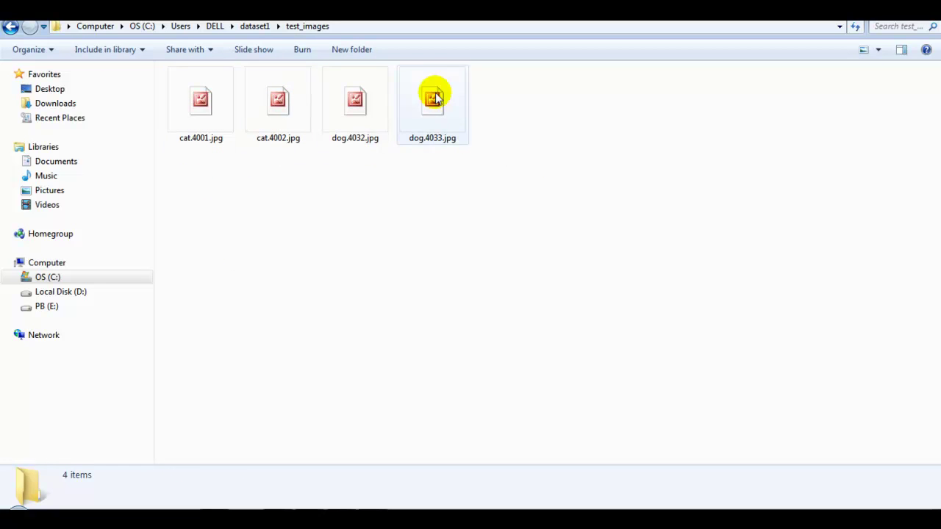
{"action": "left_click", "coordinate": [10, 26]}
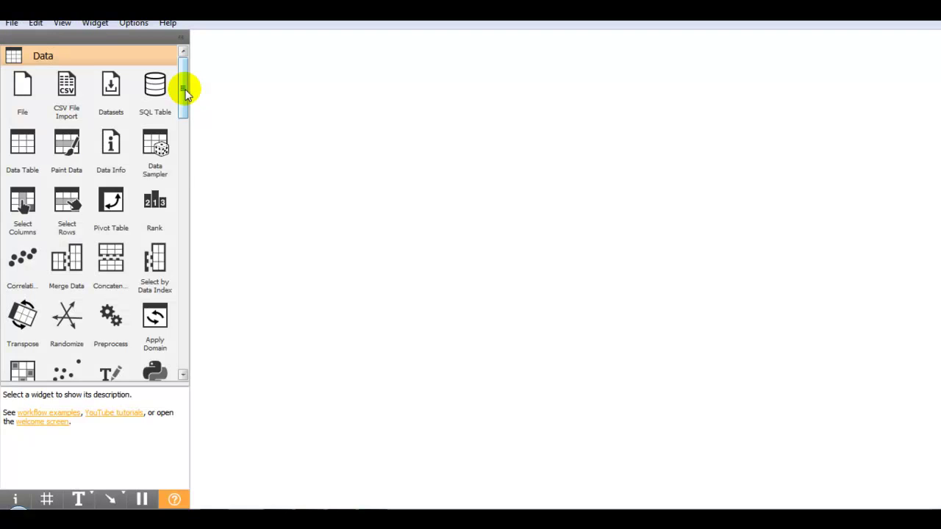
Install the Orange3-ImageAnalytics add-on from Options > Add-ons.
{"action": "left_click_drag", "start_coordinate": [184, 88], "coordinate": [184, 338]}
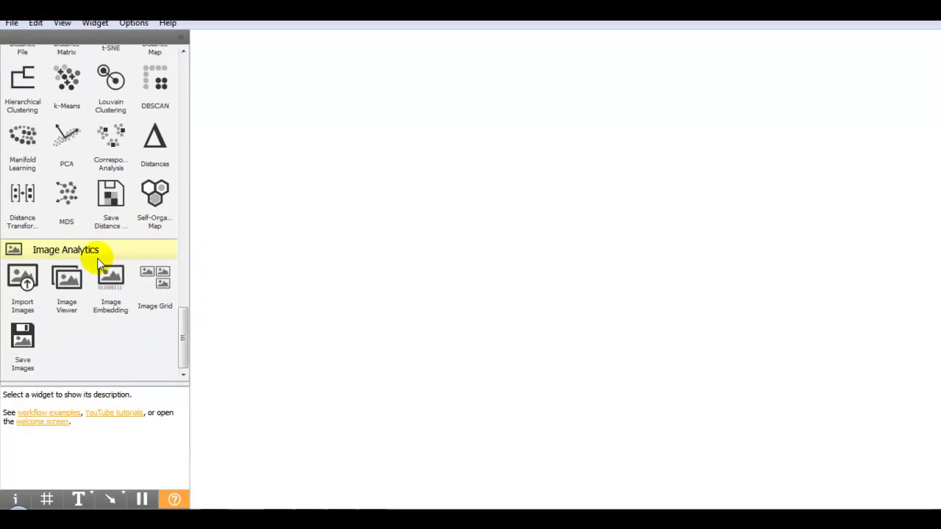
{"action": "left_click", "coordinate": [133, 23]}
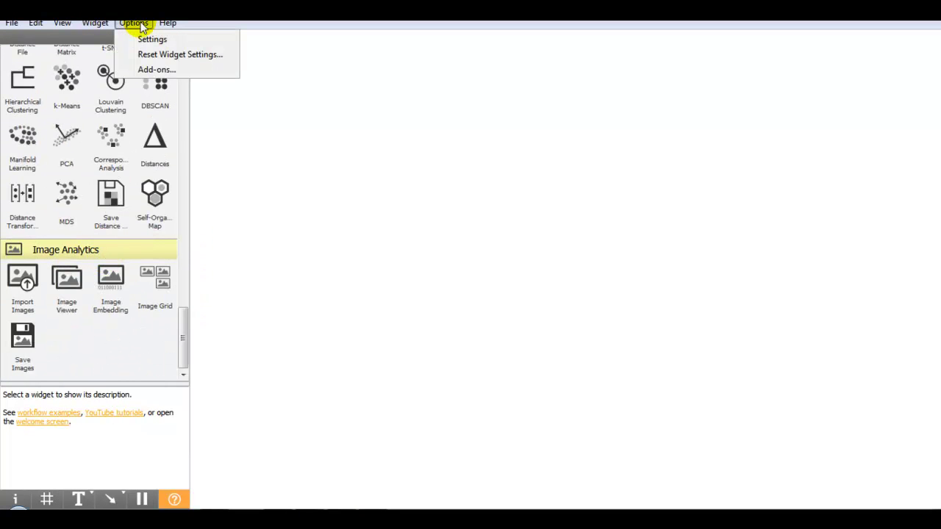
{"action": "left_click", "coordinate": [154, 71]}
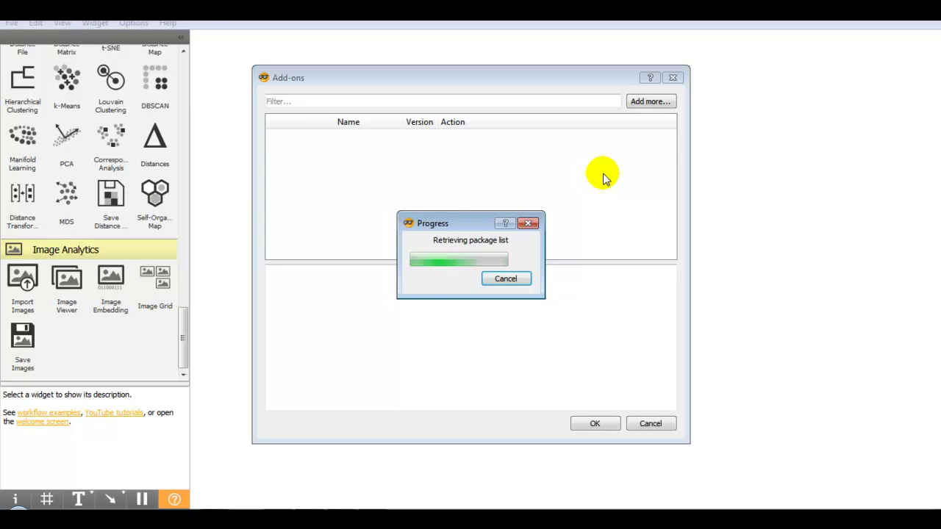
{"action": "mouse_move", "coordinate": [671, 170]}
{"action": "left_mouse_down"}
{"action": "mouse_move", "coordinate": [676, 192]}
{"action": "mouse_move", "coordinate": [667, 162]}
{"action": "left_mouse_up"}
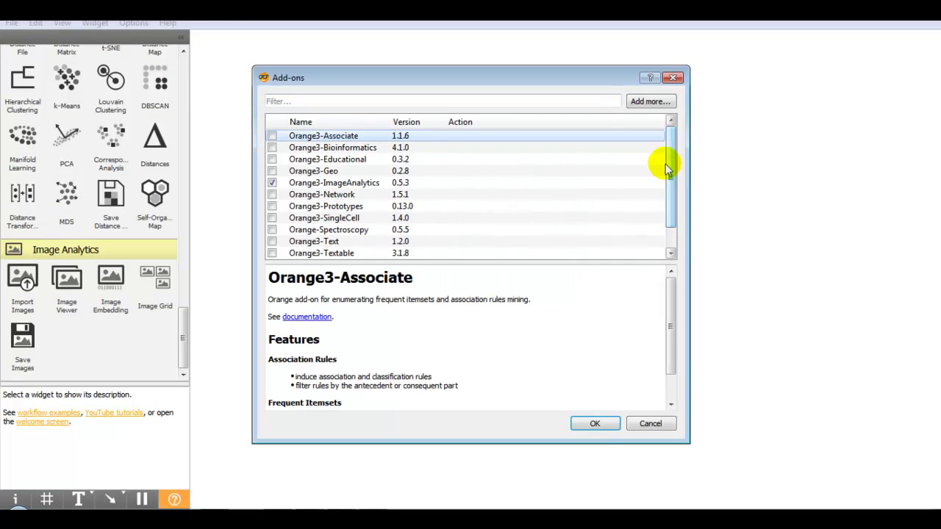
{"action": "left_click", "coordinate": [272, 184]}
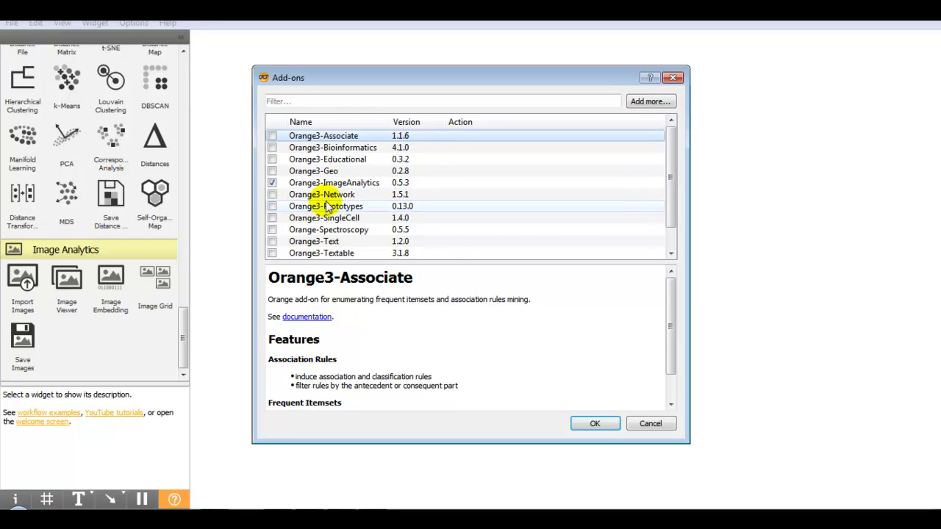
{"action": "left_click", "coordinate": [596, 424]}
{"action": "left_click_drag", "start_coordinate": [185, 351], "coordinate": [184, 361]}
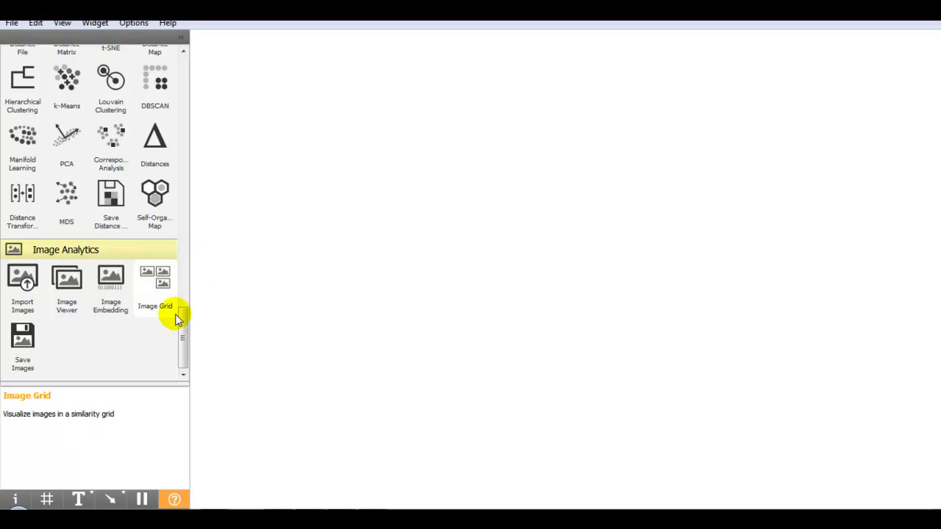
Place Import Images on the canvas and load the cat_dog folder's 40 images in 2 categories.
{"action": "mouse_move", "coordinate": [182, 323]}
{"action": "left_mouse_down"}
{"action": "mouse_move", "coordinate": [202, 252]}
{"action": "mouse_move", "coordinate": [198, 105]}
{"action": "mouse_move", "coordinate": [193, 338]}
{"action": "left_mouse_up"}
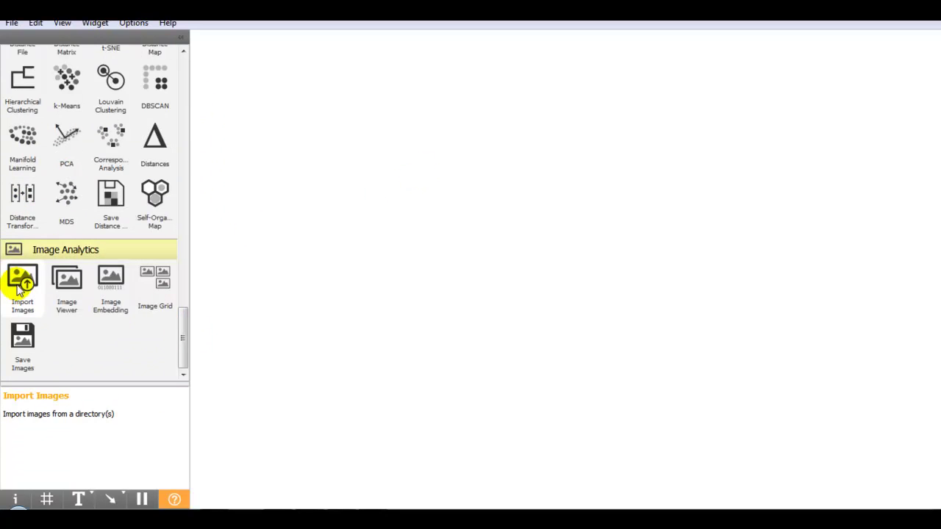
{"action": "left_click_drag", "start_coordinate": [20, 287], "coordinate": [294, 134]}
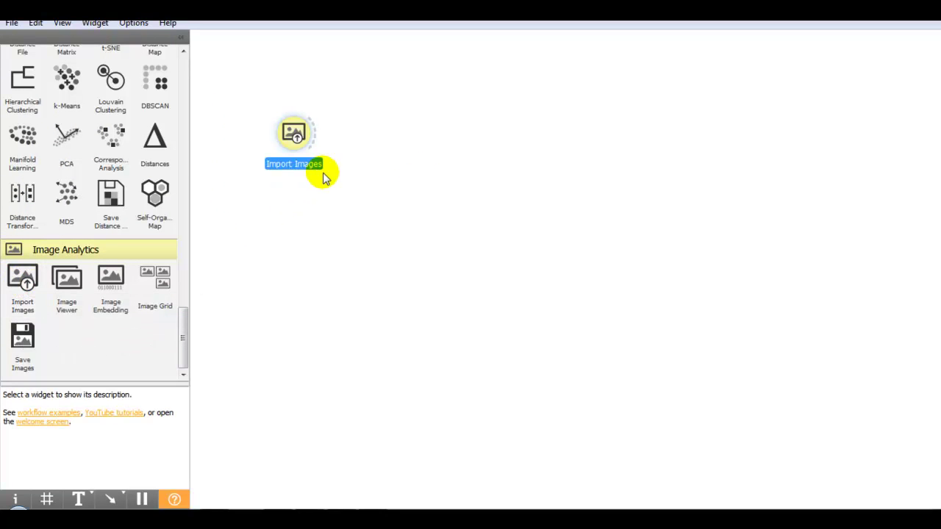
{"action": "double_click", "coordinate": [296, 134]}
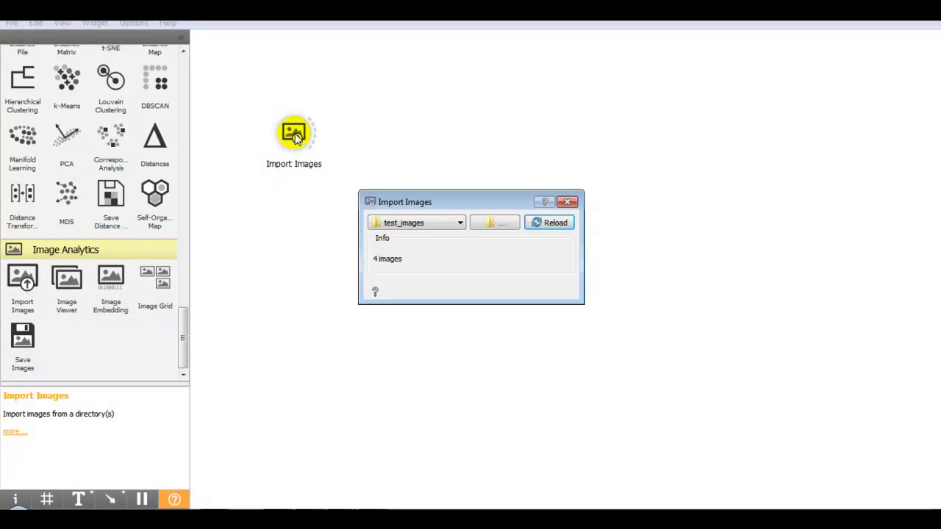
{"action": "left_click", "coordinate": [509, 224]}
{"action": "left_click", "coordinate": [510, 251]}
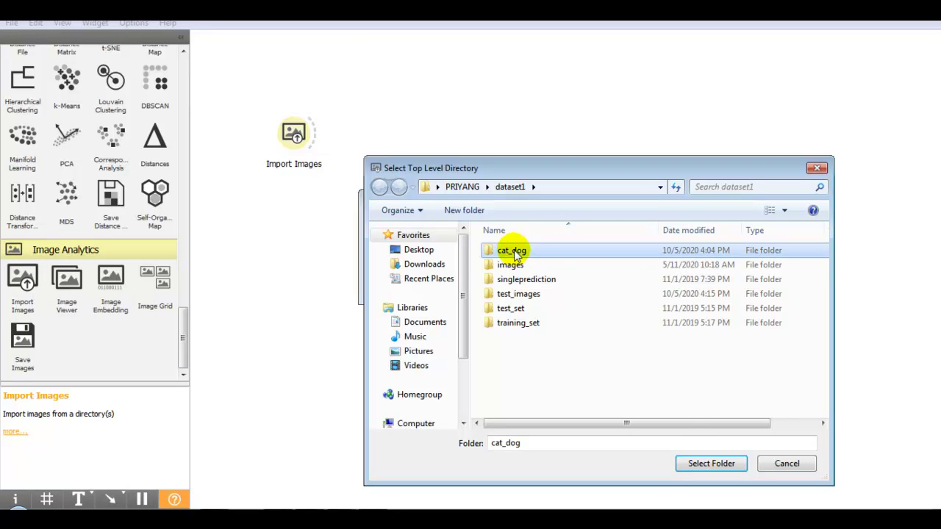
{"action": "left_click", "coordinate": [711, 464]}
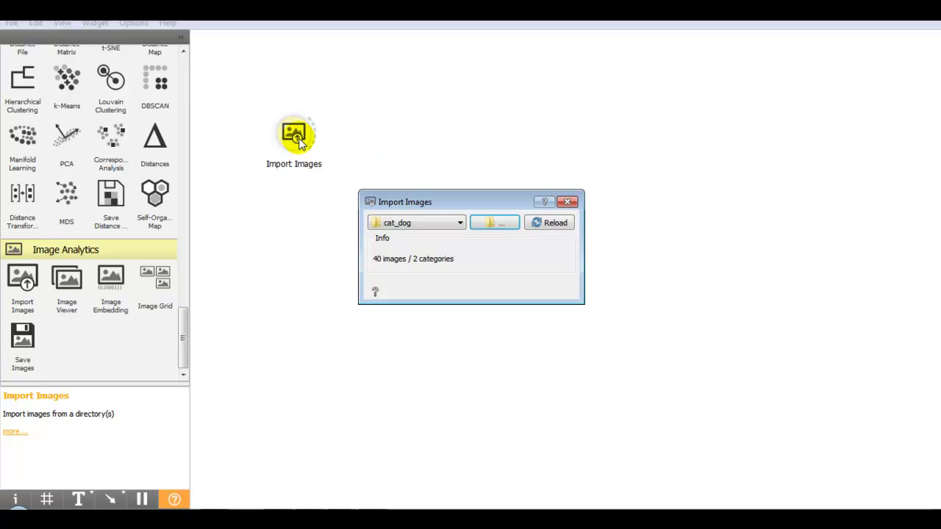
Add an Image Viewer fed by Import Images and preview the loaded images.
{"action": "key", "text": "Escape"}
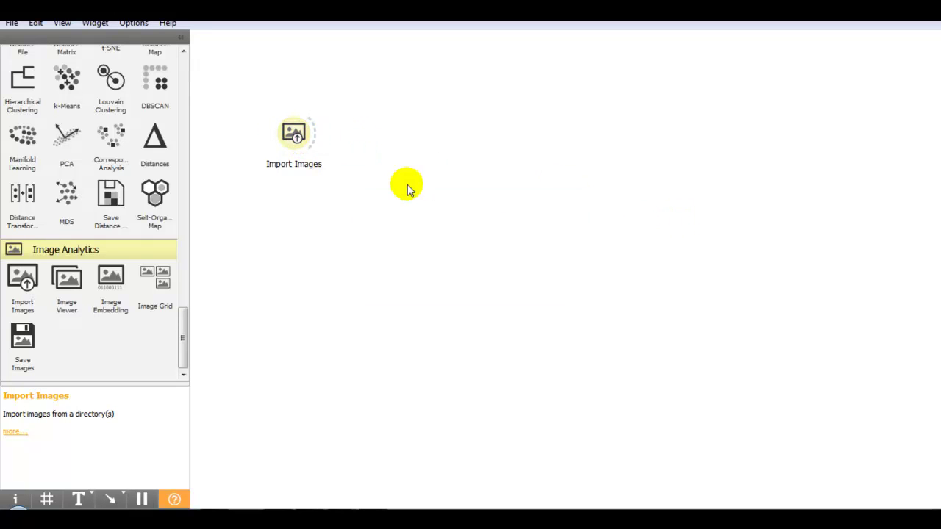
{"action": "left_click_drag", "start_coordinate": [70, 288], "coordinate": [375, 158]}
{"action": "left_click_drag", "start_coordinate": [316, 139], "coordinate": [385, 134]}
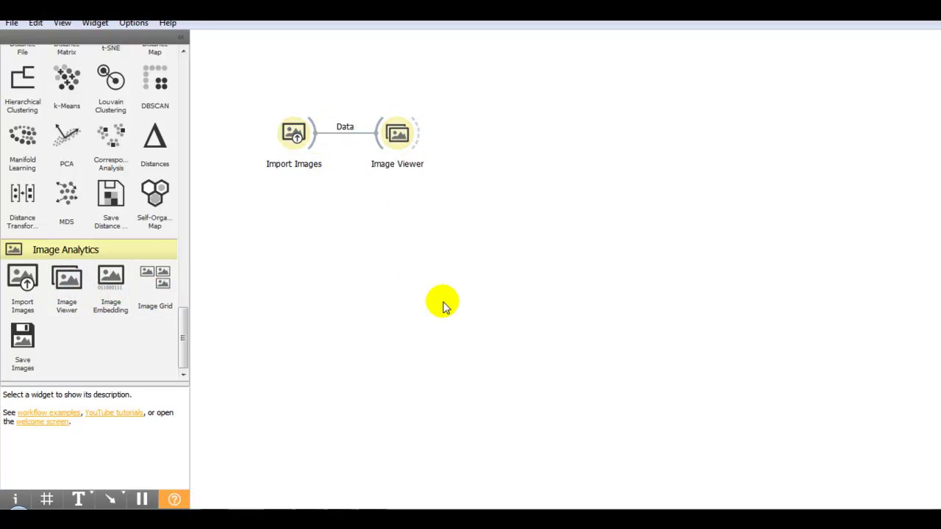
{"action": "double_click", "coordinate": [398, 134]}
{"action": "left_click_drag", "start_coordinate": [737, 180], "coordinate": [737, 73]}
{"action": "left_click", "coordinate": [735, 70]}
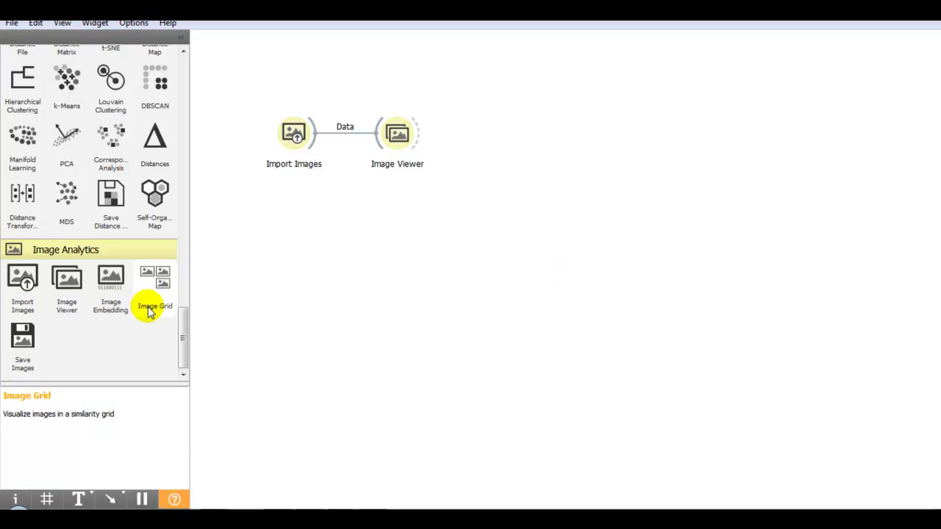
Add an Image Embedding widget below Image Viewer and connect Import Images to it.
{"action": "left_click", "coordinate": [111, 294]}
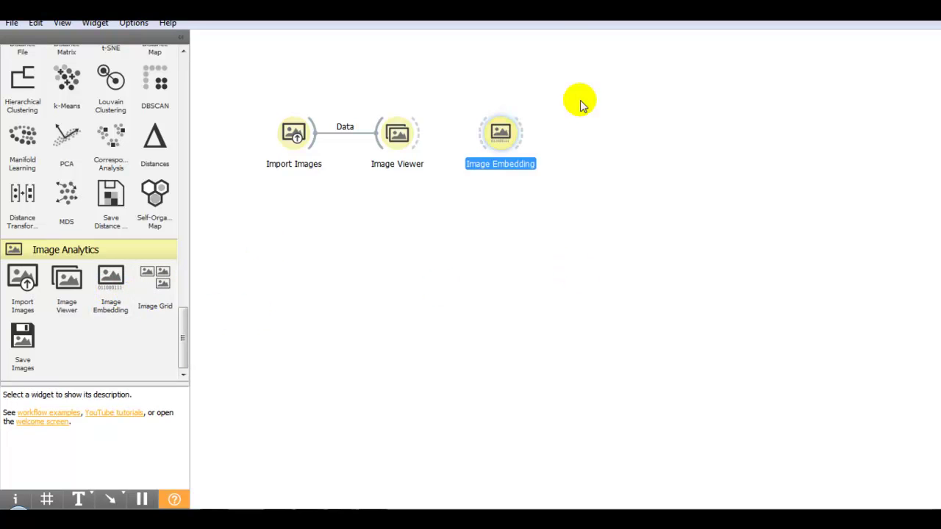
{"action": "left_click_drag", "start_coordinate": [500, 140], "coordinate": [426, 248]}
{"action": "left_click_drag", "start_coordinate": [310, 147], "coordinate": [416, 246]}
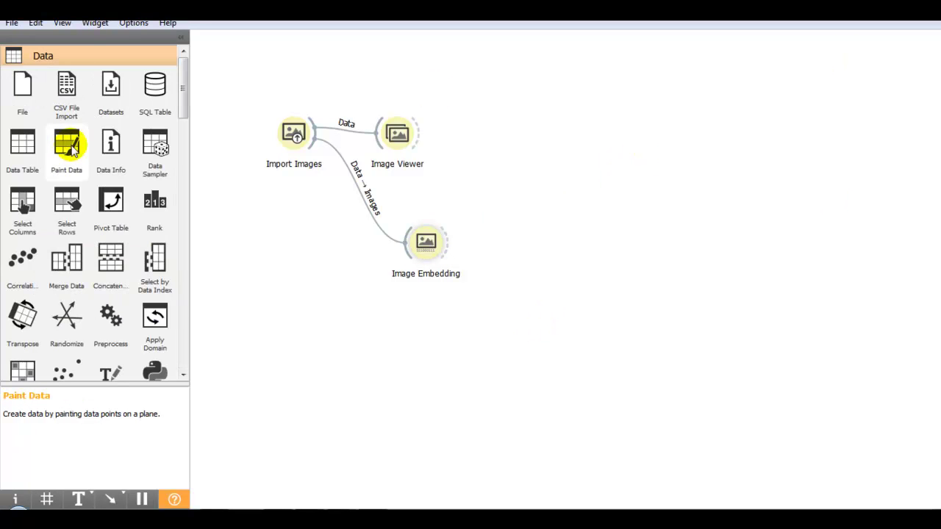
Connect a Data Table to Image Embedding and inspect its feature columns up to n2047.
{"action": "left_click", "coordinate": [16, 151]}
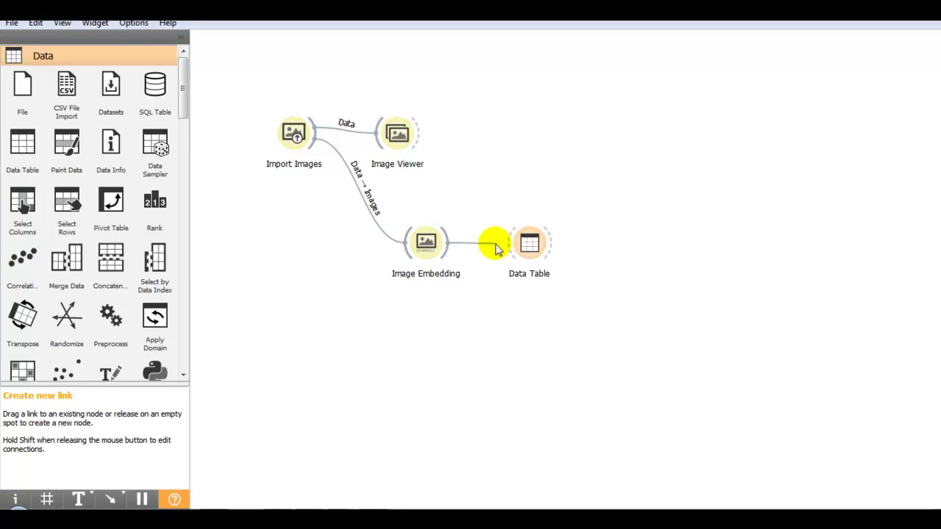
{"action": "double_click", "coordinate": [529, 244]}
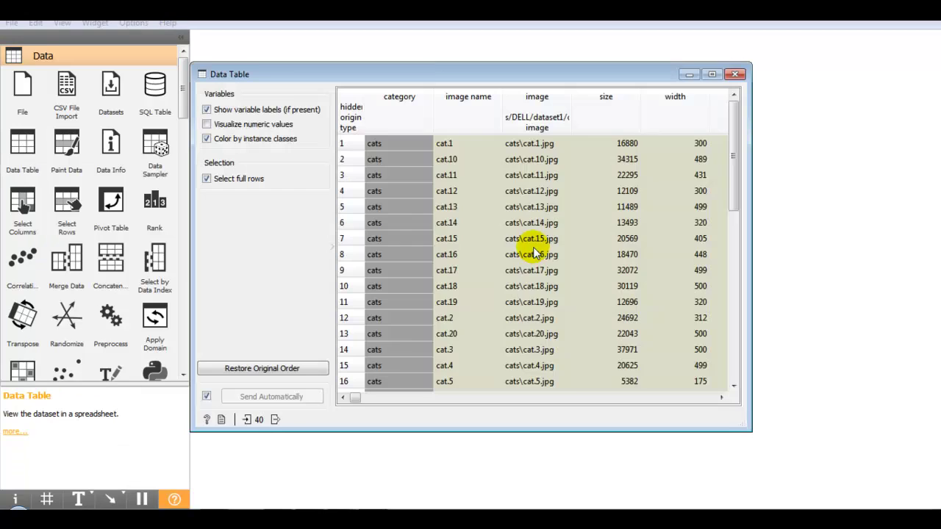
{"action": "left_click_drag", "start_coordinate": [358, 402], "coordinate": [726, 399]}
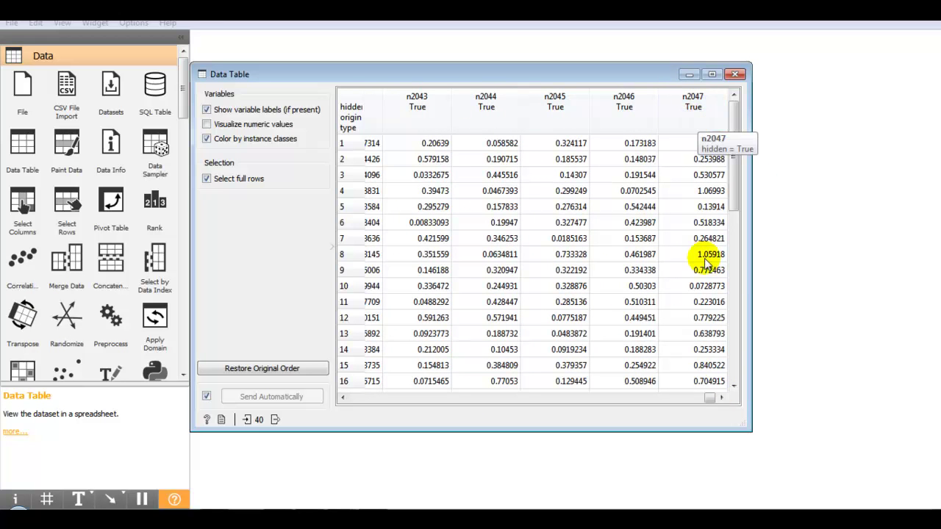
{"action": "left_click_drag", "start_coordinate": [710, 397], "coordinate": [352, 423]}
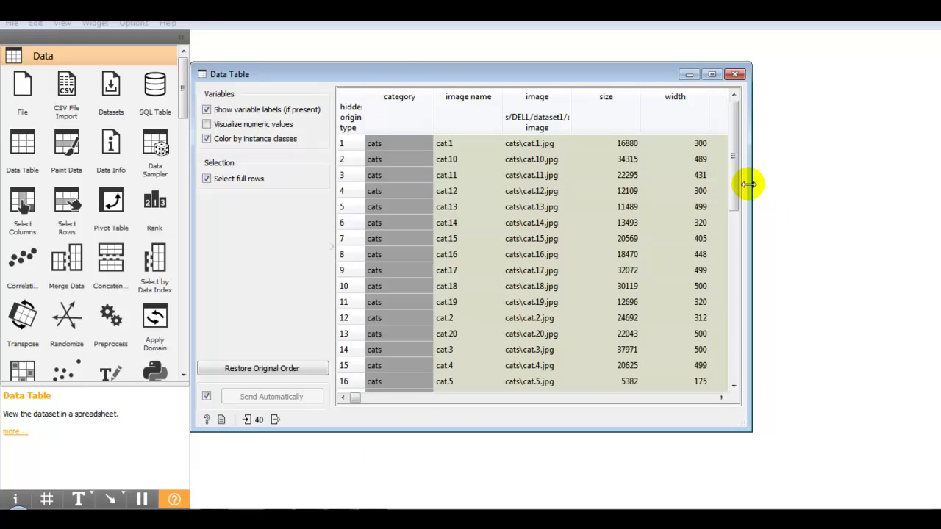
{"action": "left_click_drag", "start_coordinate": [734, 184], "coordinate": [740, 376]}
{"action": "left_click", "coordinate": [734, 74]}
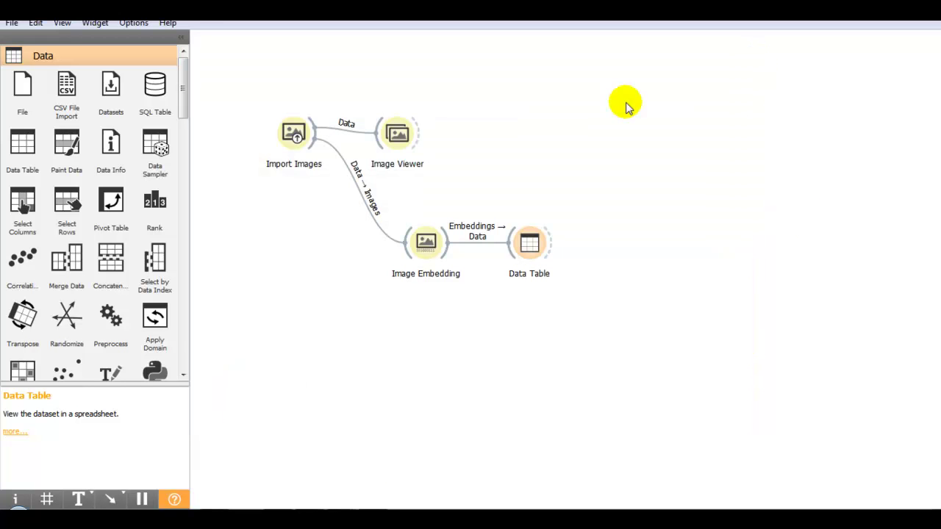
Add a Test and Score widget fed by the Image Embedding data.
{"action": "right_click", "coordinate": [526, 324]}
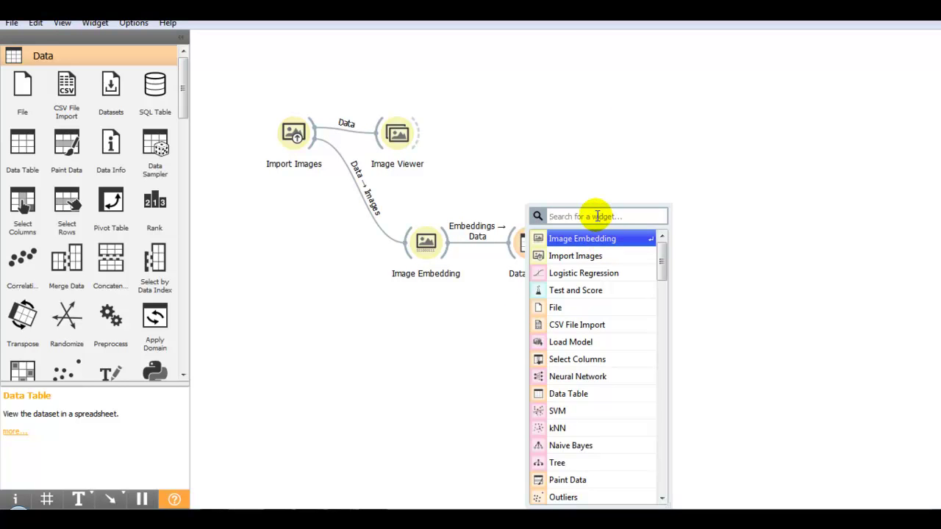
{"action": "type", "text": "test"}
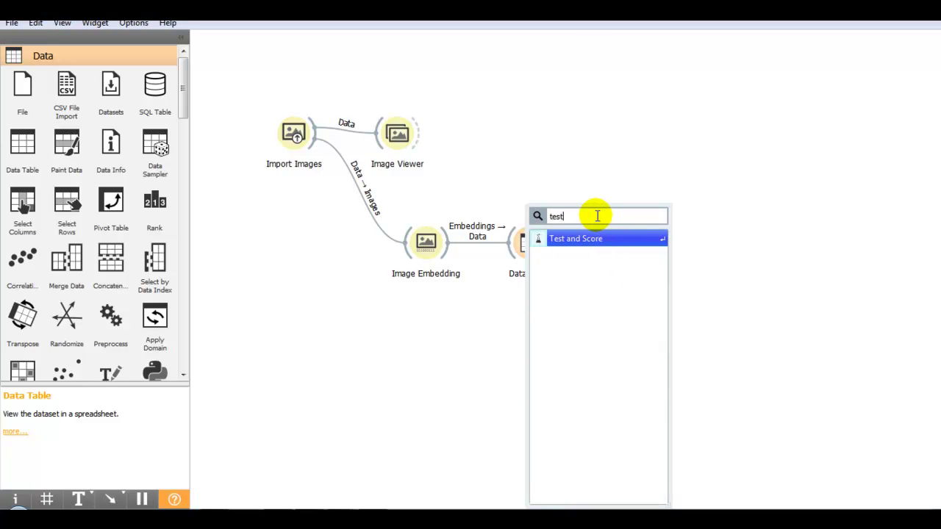
{"action": "left_click", "coordinate": [584, 239]}
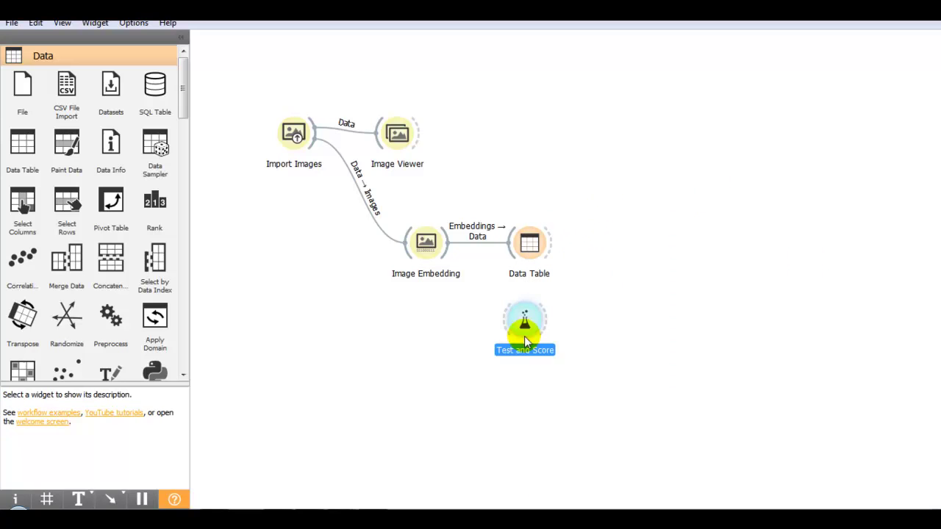
{"action": "left_click_drag", "start_coordinate": [444, 244], "coordinate": [501, 322]}
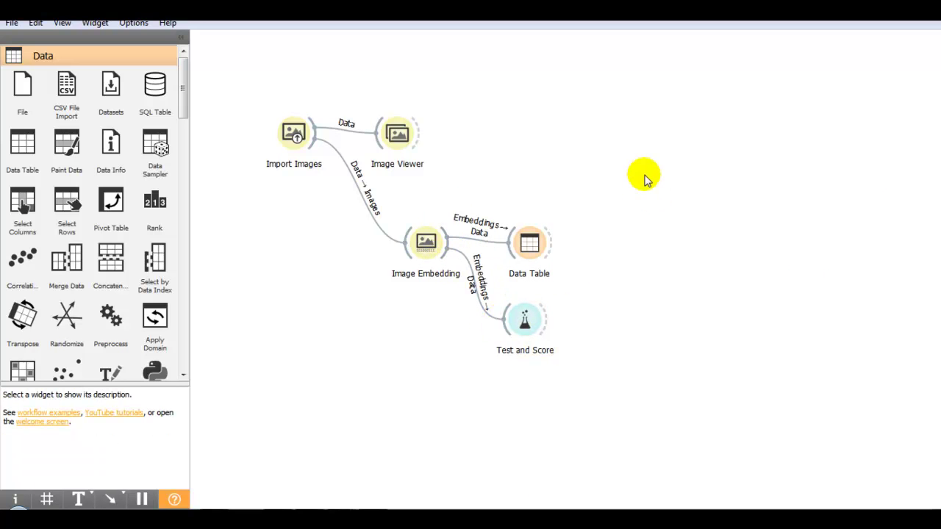
Connect Logistic Regression and Neural Network learners to Test and Score.
{"action": "right_click", "coordinate": [294, 344]}
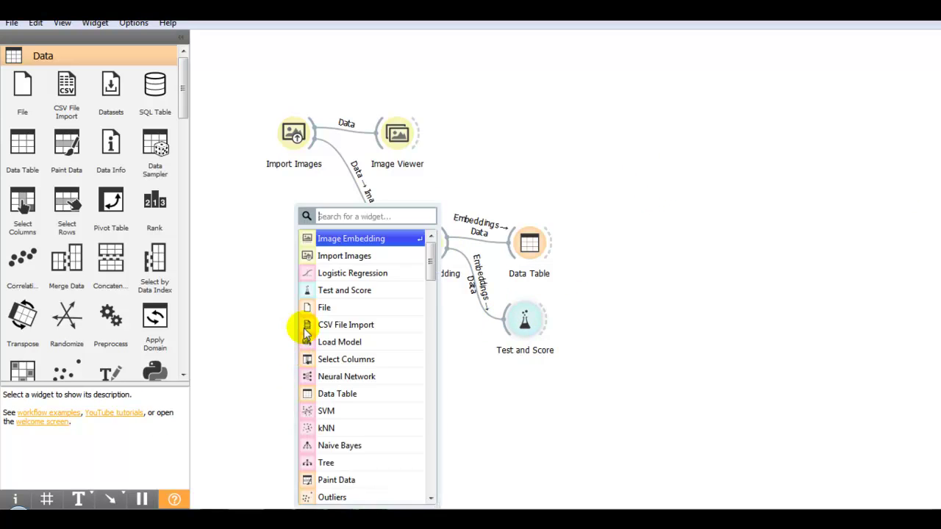
{"action": "left_click", "coordinate": [346, 273]}
{"action": "left_click_drag", "start_coordinate": [312, 351], "coordinate": [507, 335]}
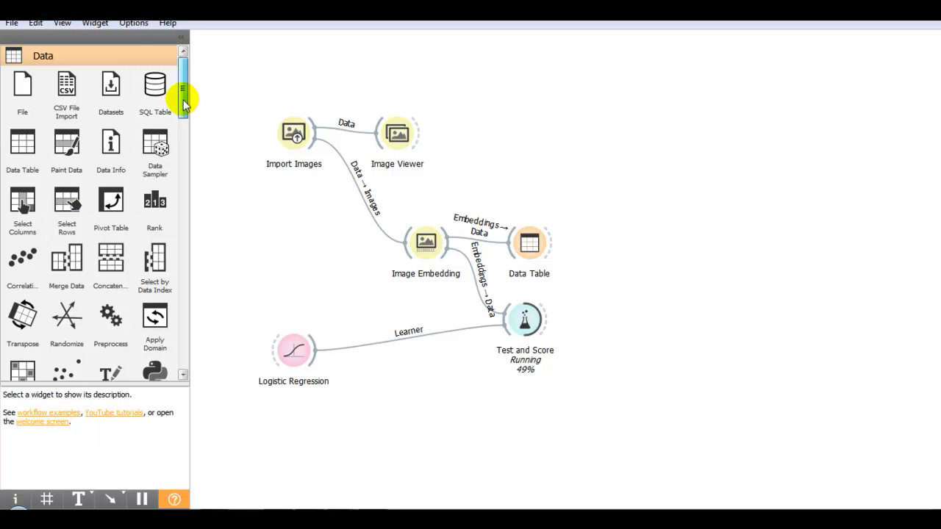
{"action": "left_click_drag", "start_coordinate": [183, 99], "coordinate": [501, 321]}
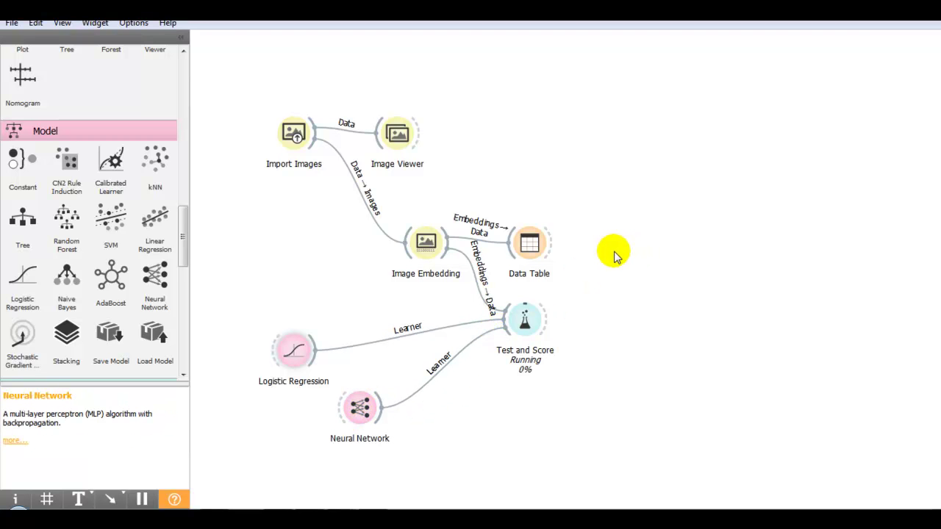
Review the Test and Score results, then add a Confusion Matrix fed by them.
{"action": "double_click", "coordinate": [525, 320]}
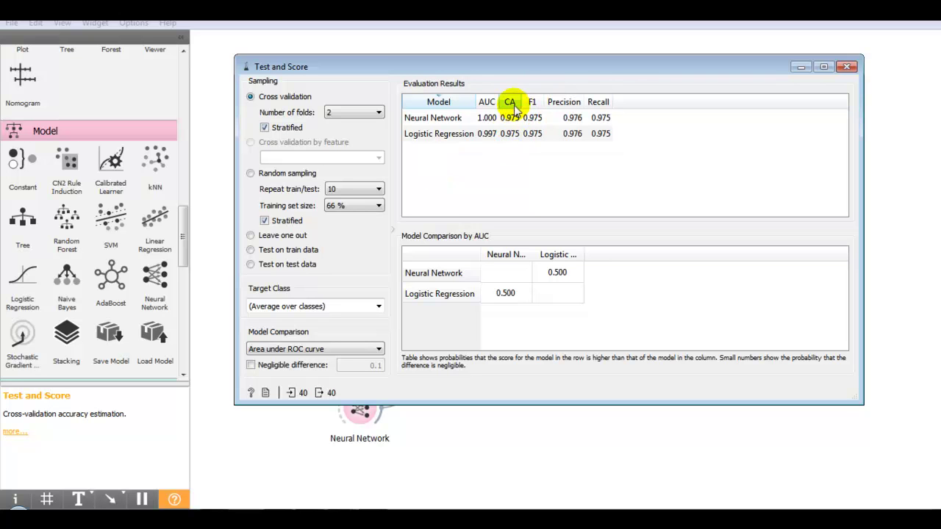
{"action": "right_click", "coordinate": [677, 219]}
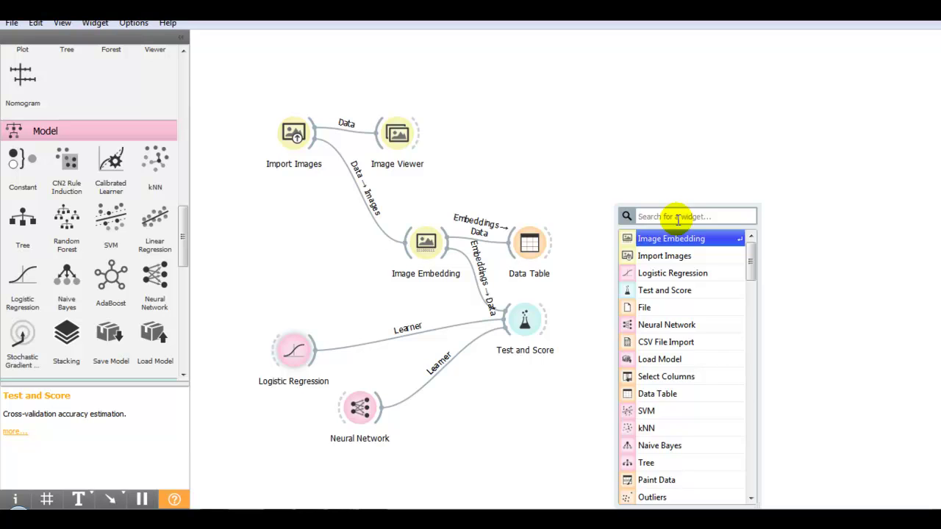
{"action": "type", "text": "con"}
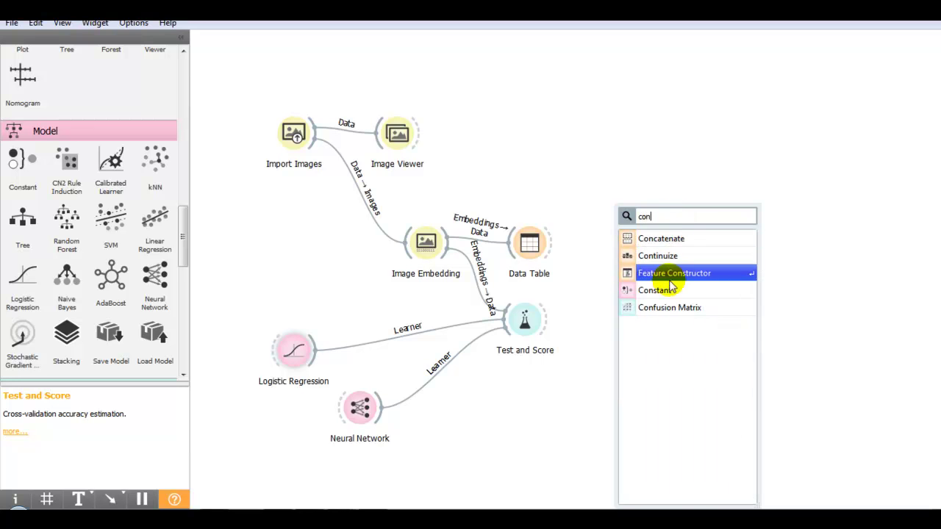
{"action": "left_click", "coordinate": [662, 308]}
{"action": "left_click_drag", "start_coordinate": [547, 320], "coordinate": [595, 266]}
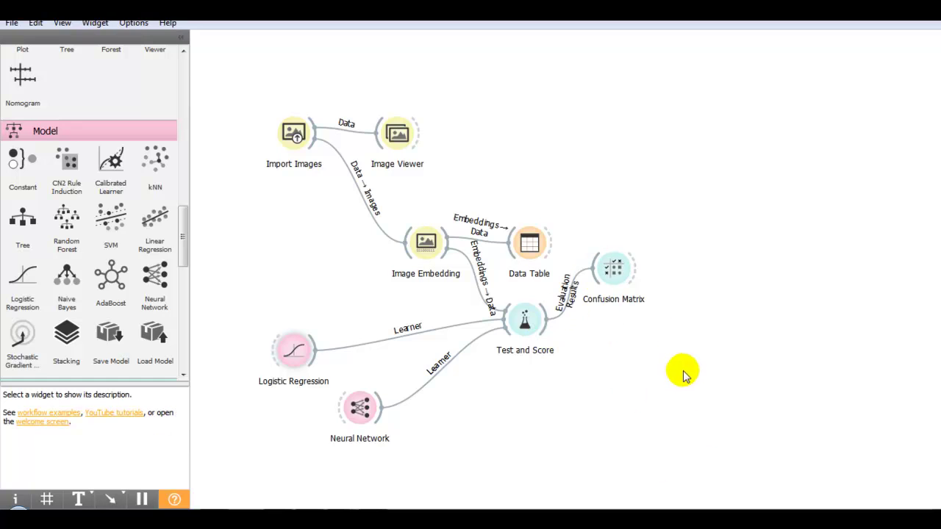
Compare the Neural Network and Logistic Regression confusion matrices; Logistic Regression gets 39 of 40 right.
{"action": "double_click", "coordinate": [613, 271]}
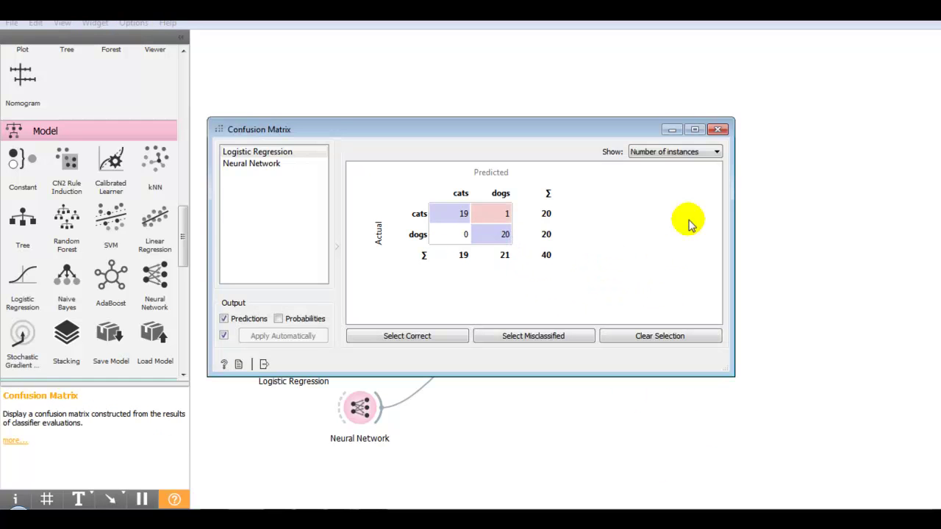
{"action": "left_click", "coordinate": [236, 161]}
{"action": "left_click", "coordinate": [239, 154]}
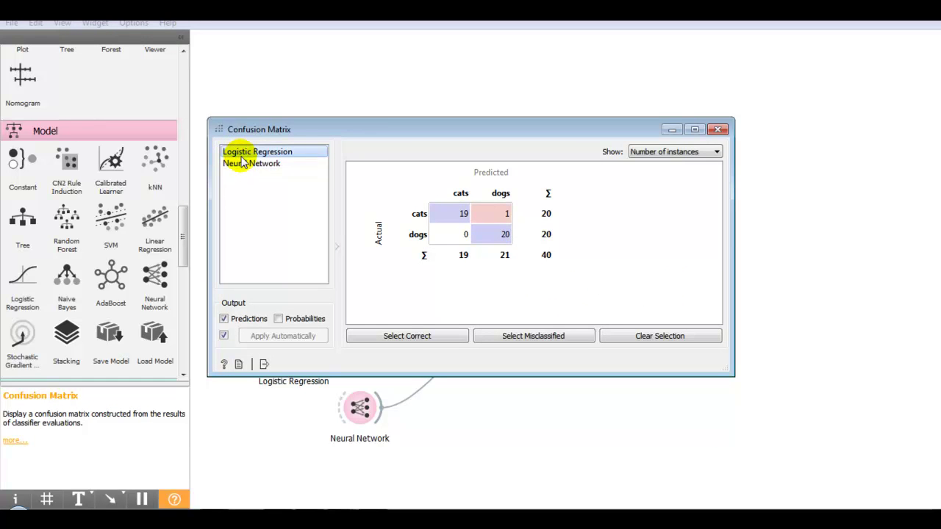
{"action": "left_click", "coordinate": [717, 130]}
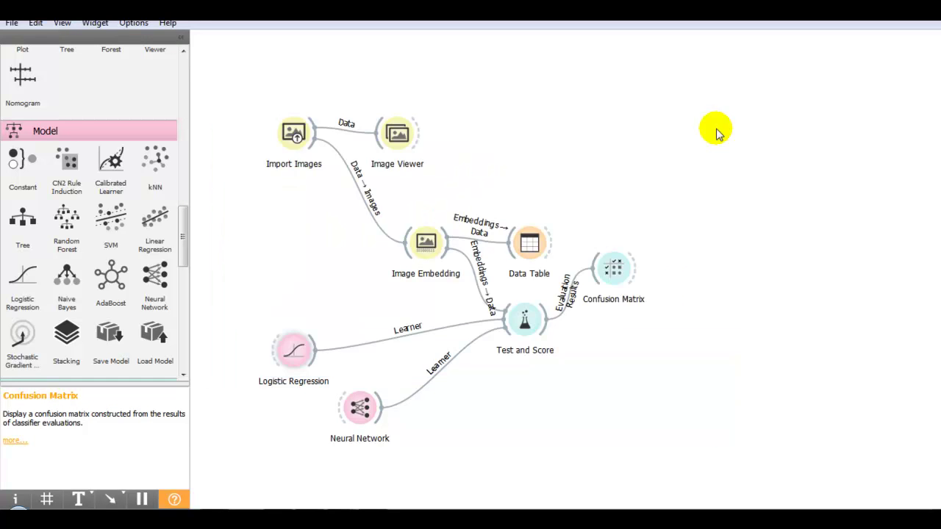
Add Logistic Regression (1) trained on the Image Embedding output.
{"action": "right_click", "coordinate": [521, 55]}
{"action": "left_click", "coordinate": [559, 119]}
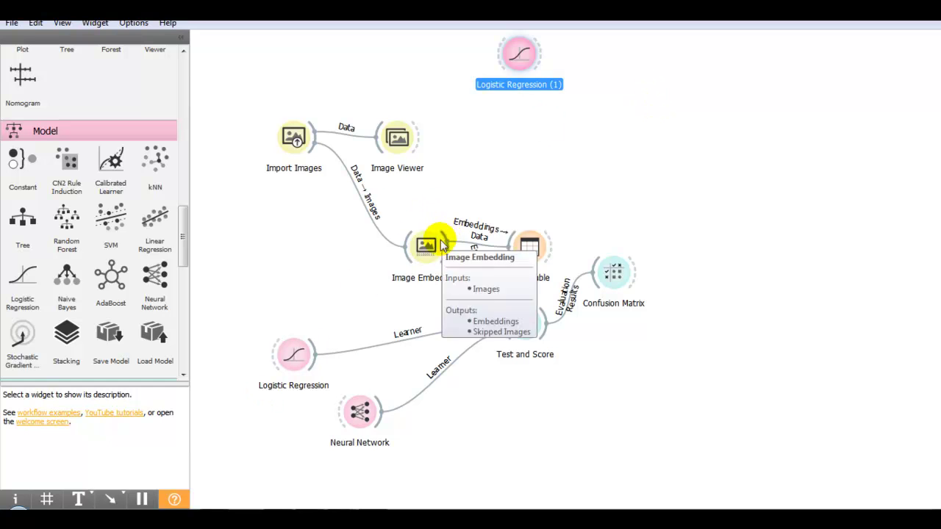
{"action": "left_click_drag", "start_coordinate": [446, 234], "coordinate": [431, 129]}
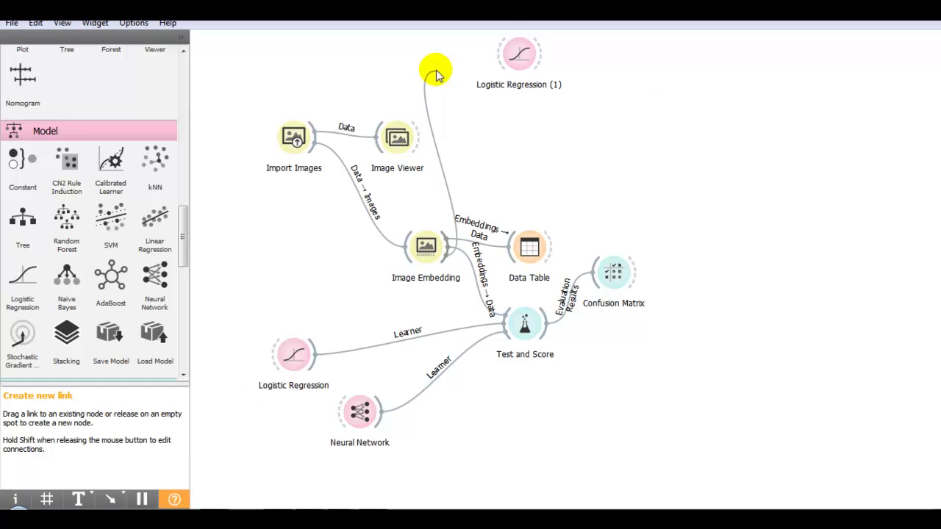
{"action": "left_click_drag", "start_coordinate": [436, 74], "coordinate": [499, 54]}
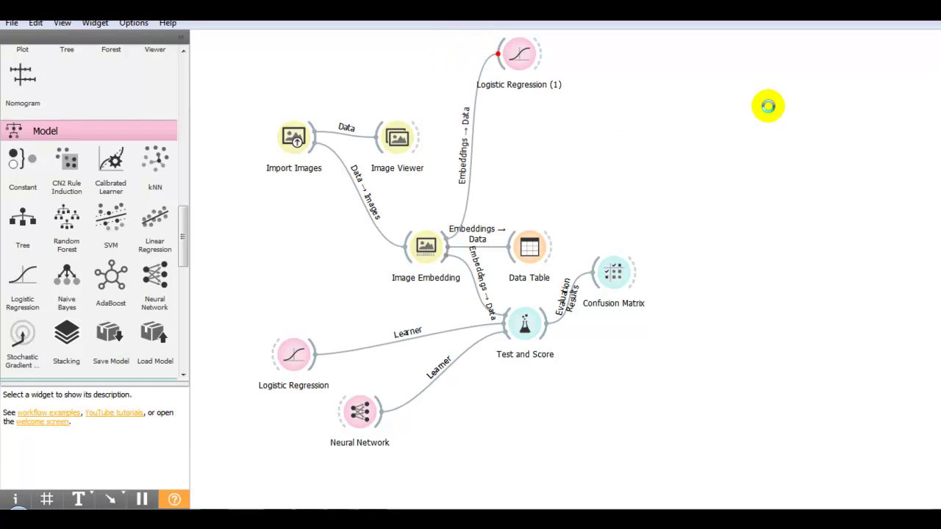
Add a Predictions widget and send the Logistic Regression (1) model to it.
{"action": "right_click", "coordinate": [727, 74]}
{"action": "type", "text": "prd"}
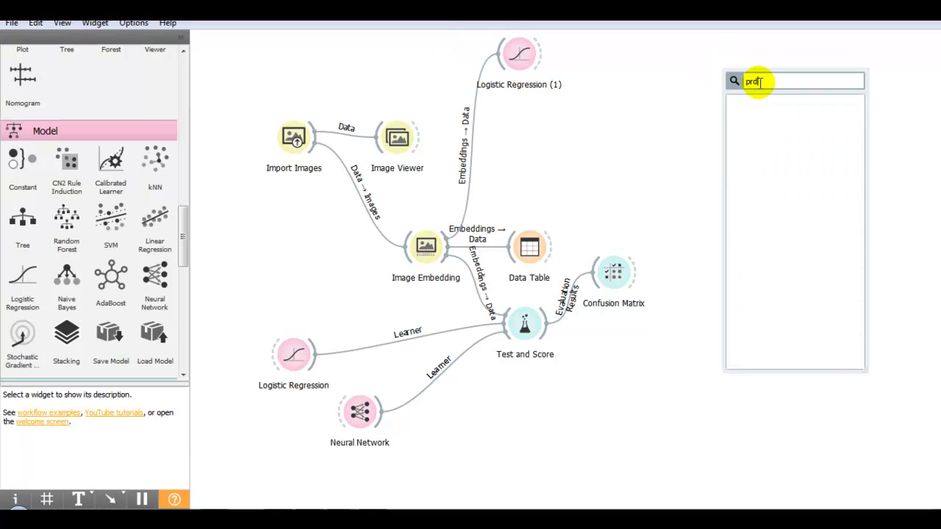
{"action": "key", "text": "BackSpace"}
{"action": "left_click", "coordinate": [753, 97]}
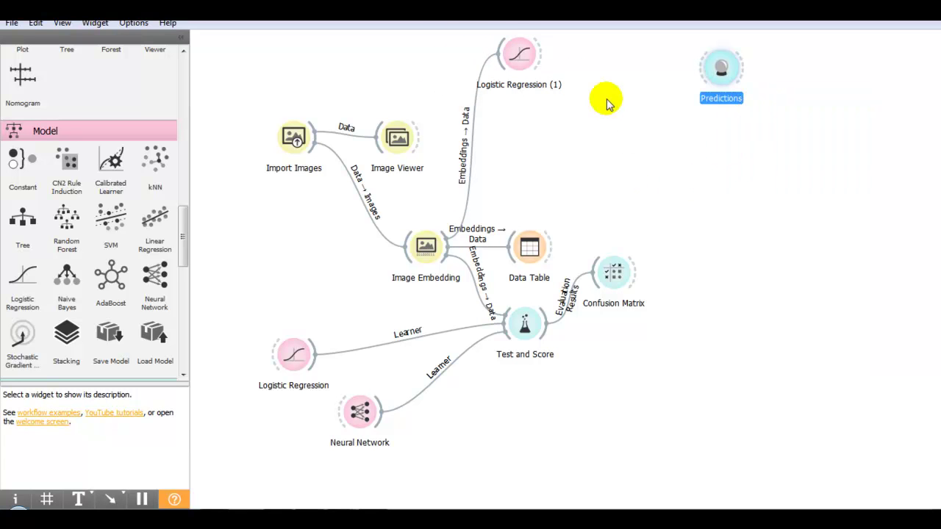
{"action": "left_click_drag", "start_coordinate": [542, 65], "coordinate": [699, 95]}
Add Import Images (1) loading the test_images folder.
{"action": "right_click", "coordinate": [564, 168]}
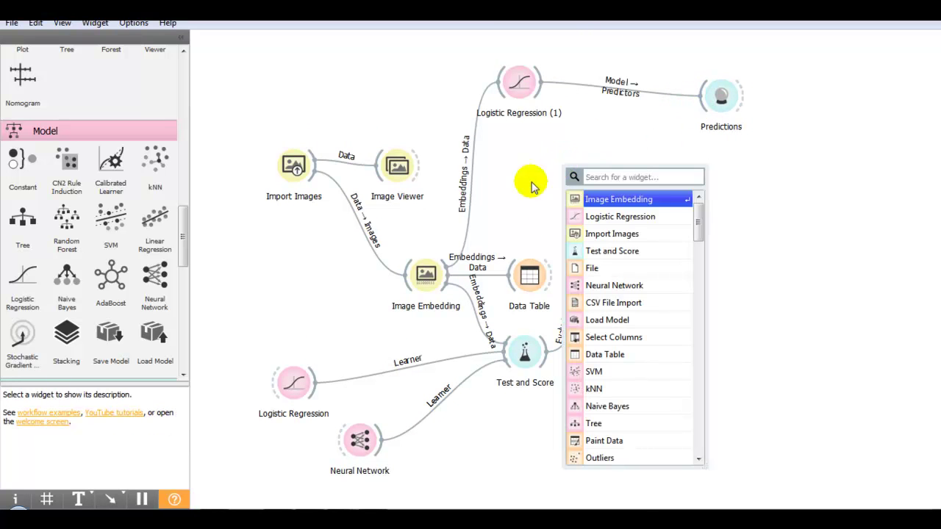
{"action": "left_click", "coordinate": [601, 234]}
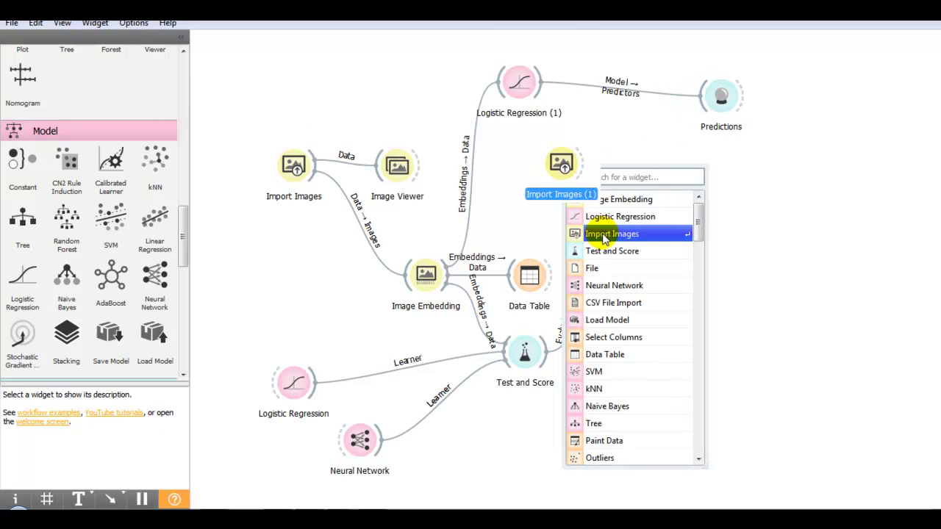
{"action": "double_click", "coordinate": [565, 167]}
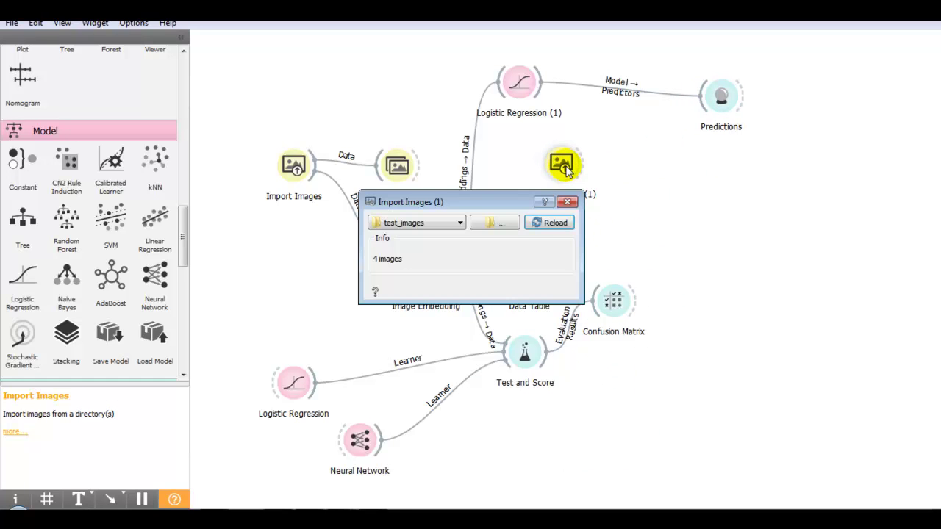
{"action": "left_click", "coordinate": [500, 223]}
{"action": "left_click", "coordinate": [518, 294]}
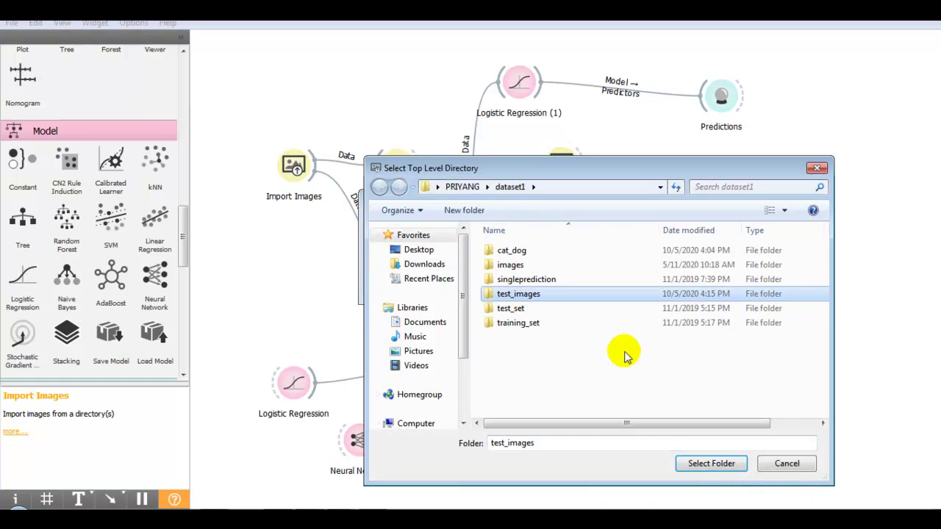
{"action": "left_click", "coordinate": [701, 464]}
Embed the test images with Image Embedding (1) and view predictions: cats, cats, dogs, dogs.
{"action": "right_click", "coordinate": [648, 163]}
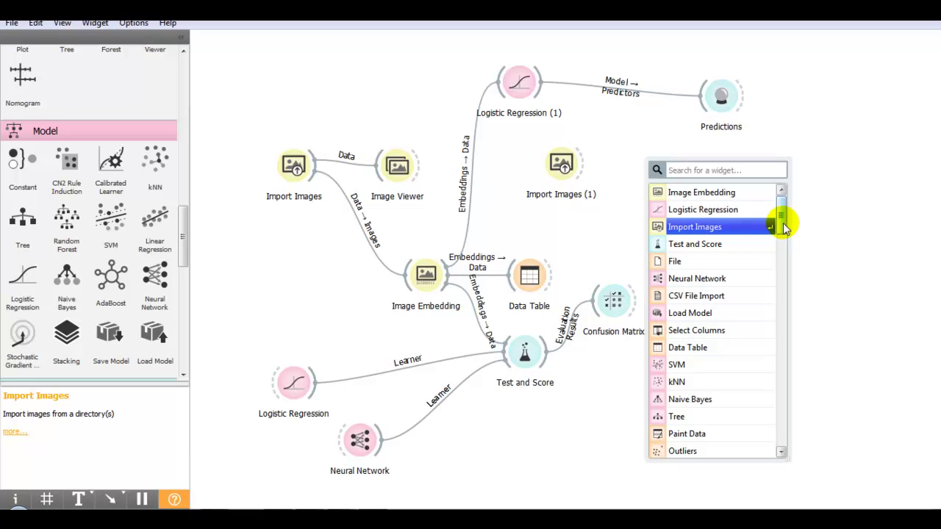
{"action": "left_click", "coordinate": [768, 192]}
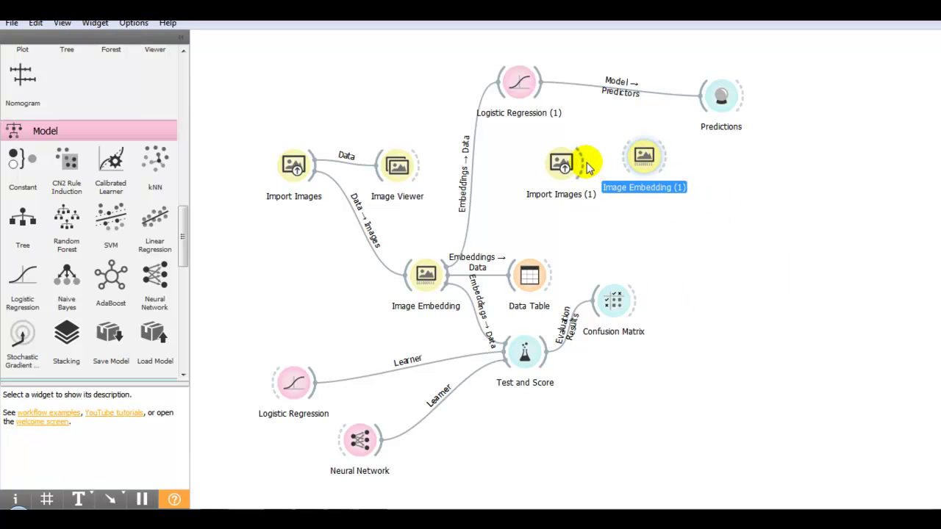
{"action": "left_click_drag", "start_coordinate": [585, 172], "coordinate": [697, 107]}
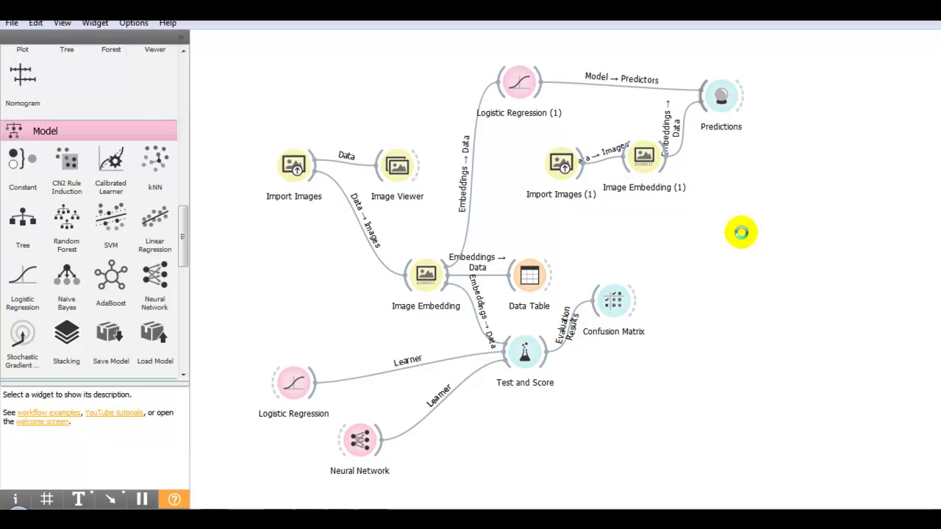
{"action": "double_click", "coordinate": [724, 99]}
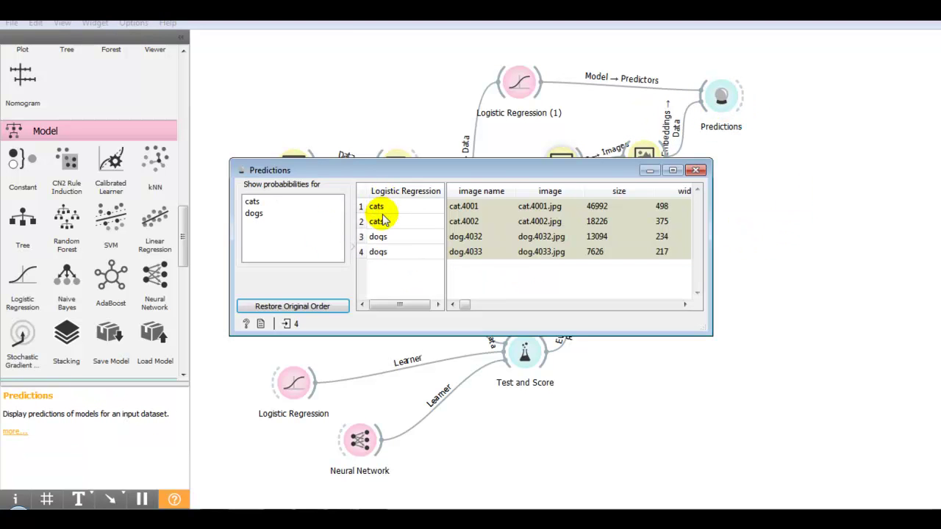
Show cat and dog probabilities for each test image (cats 0.99, 0.98, 0.03, 0.01), then close Predictions.
{"action": "left_click", "coordinate": [252, 204]}
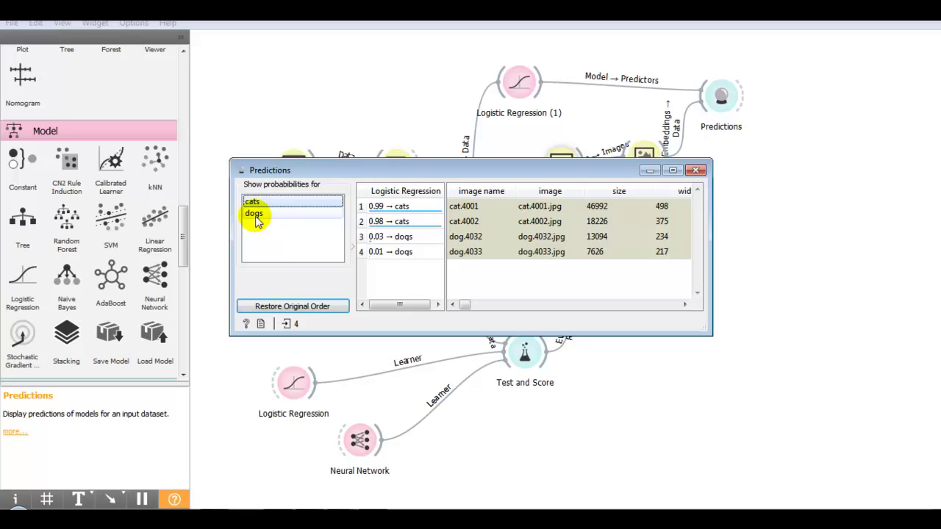
{"action": "left_click", "coordinate": [257, 215]}
{"action": "left_click", "coordinate": [712, 246]}
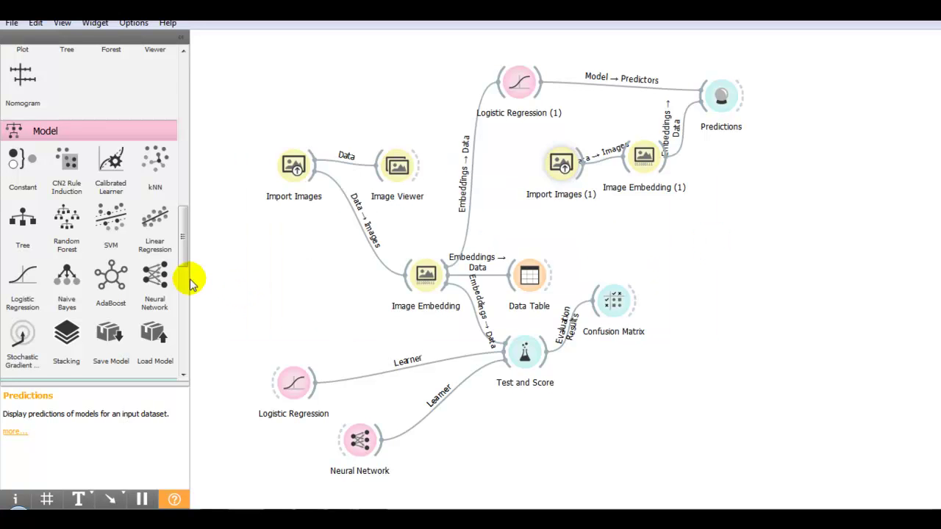
Place a Save Model widget lower on the canvas and connect Logistic Regression (1)'s model to it.
{"action": "left_click_drag", "start_coordinate": [185, 252], "coordinate": [184, 284]}
{"action": "left_click", "coordinate": [109, 136]}
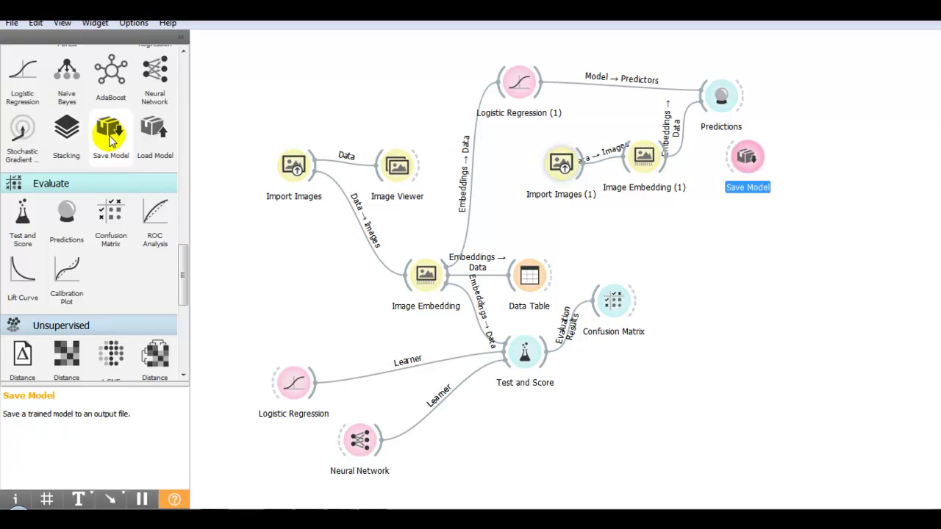
{"action": "right_click", "coordinate": [753, 216]}
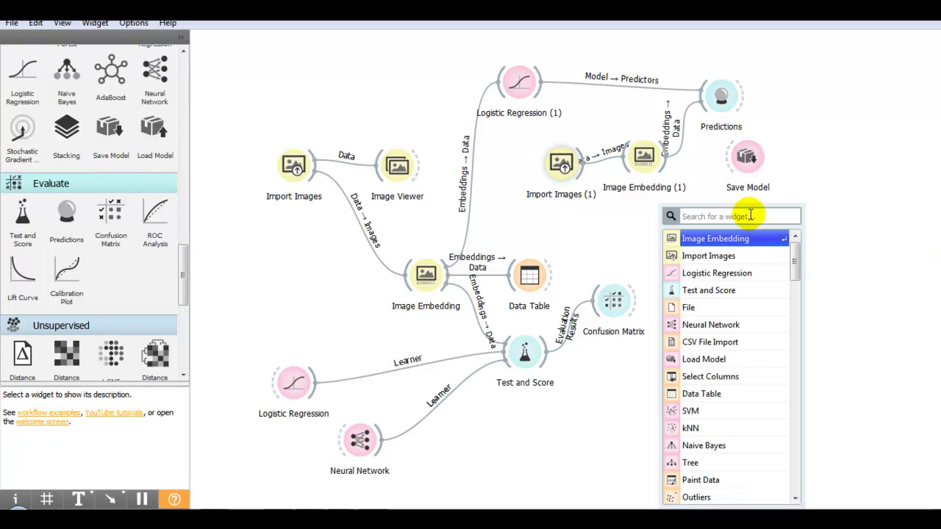
{"action": "left_click", "coordinate": [872, 256]}
{"action": "left_click_drag", "start_coordinate": [747, 156], "coordinate": [731, 252]}
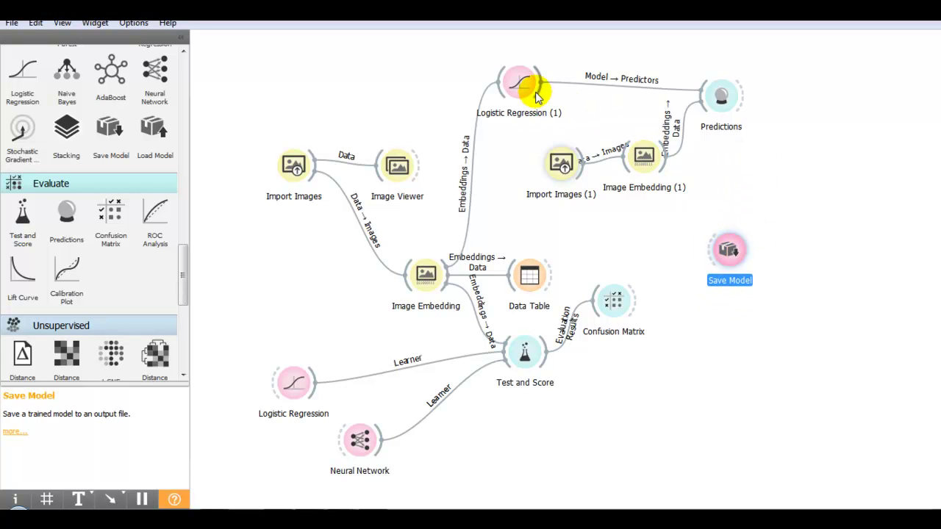
{"action": "left_click_drag", "start_coordinate": [538, 96], "coordinate": [699, 259]}
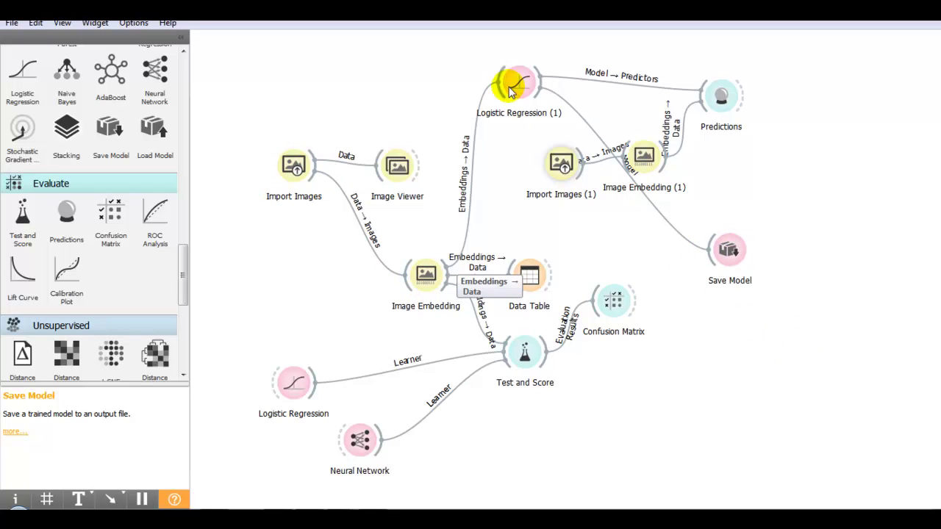
Save the Logistic Regression (1) model over the existing model1.pkcls on the Desktop.
{"action": "double_click", "coordinate": [728, 253]}
{"action": "left_click", "coordinate": [438, 259]}
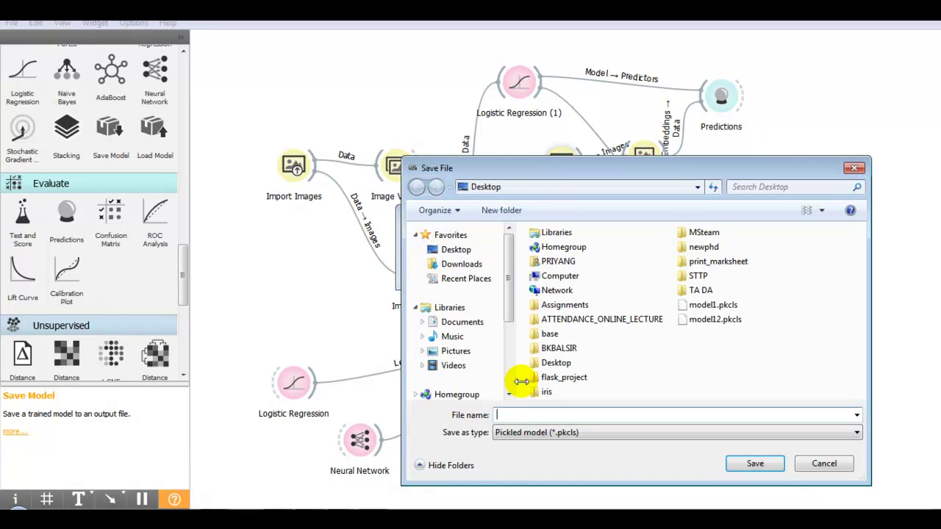
{"action": "type", "text": "model1"}
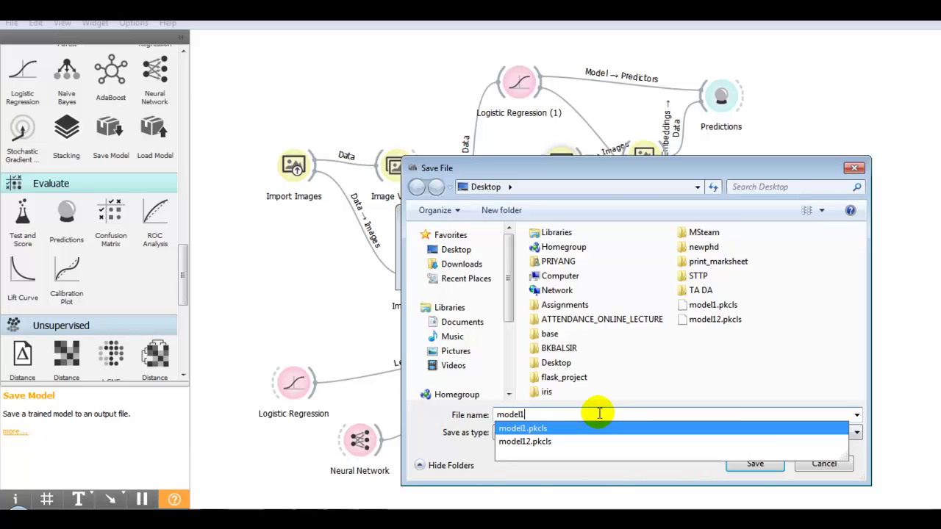
{"action": "left_click", "coordinate": [760, 468]}
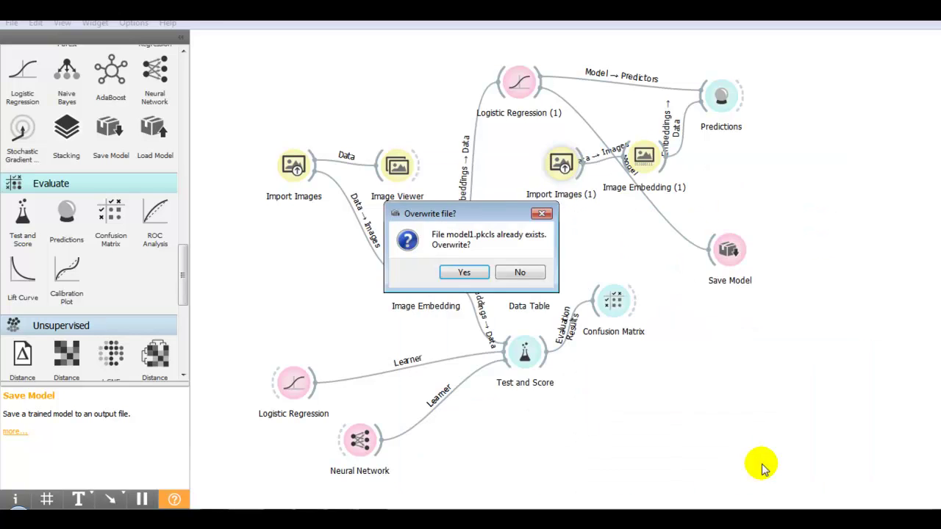
{"action": "left_click", "coordinate": [464, 273]}
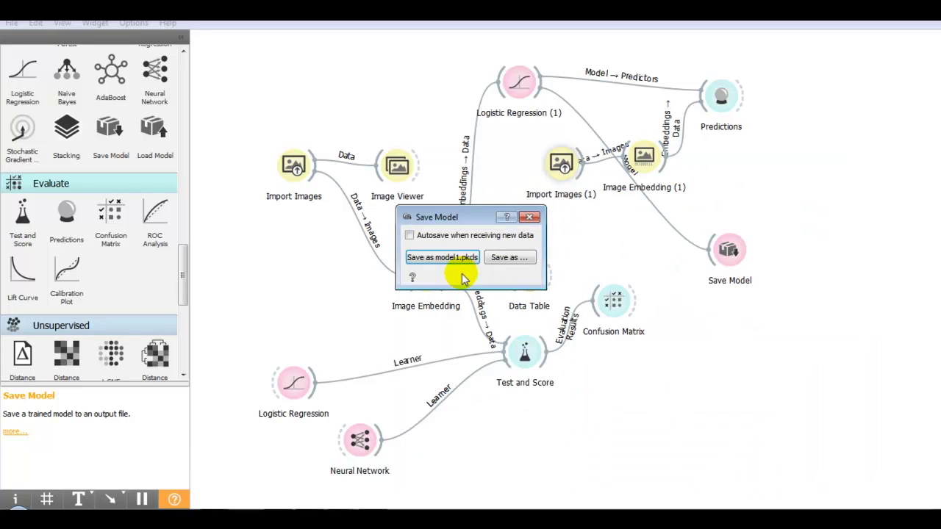
{"action": "left_click", "coordinate": [808, 349]}
{"action": "left_click", "coordinate": [807, 349]}
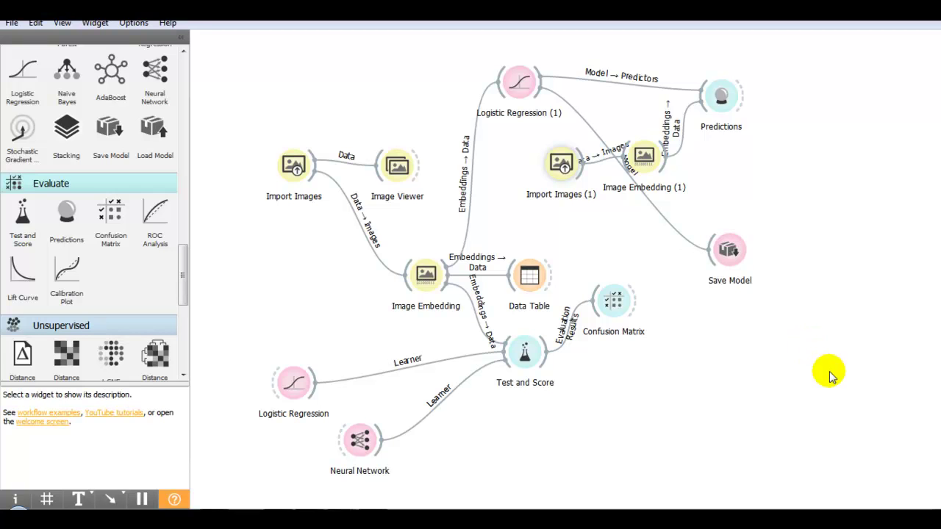
Add a Load Model widget and set it to load model1.pkcls from the Desktop.
{"action": "right_click", "coordinate": [671, 339]}
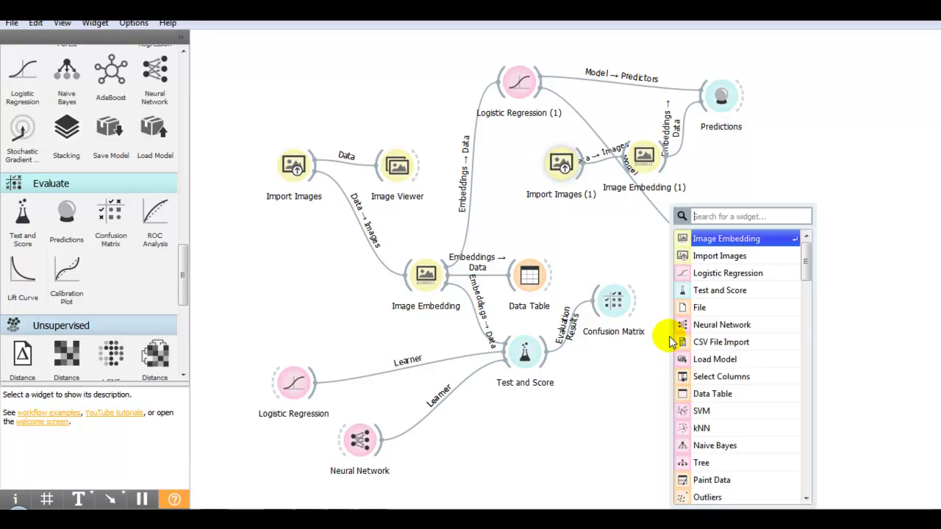
{"action": "left_click", "coordinate": [707, 362]}
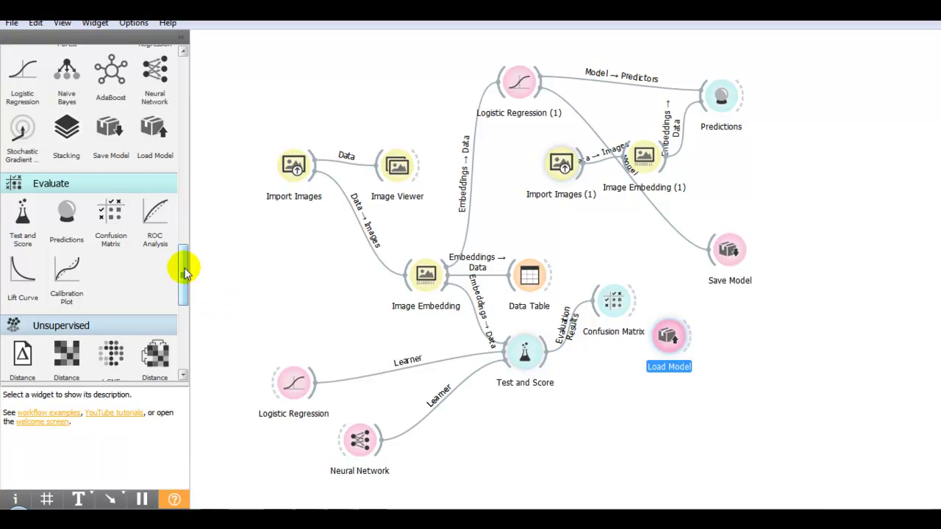
{"action": "scroll", "coordinate": [180, 220], "scroll_direction": "up", "scroll_amount": 5}
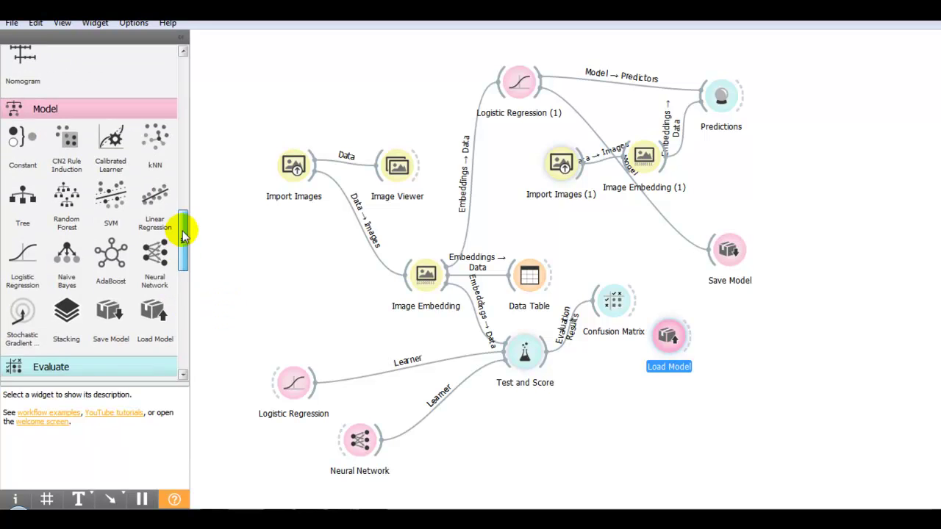
{"action": "double_click", "coordinate": [668, 336]}
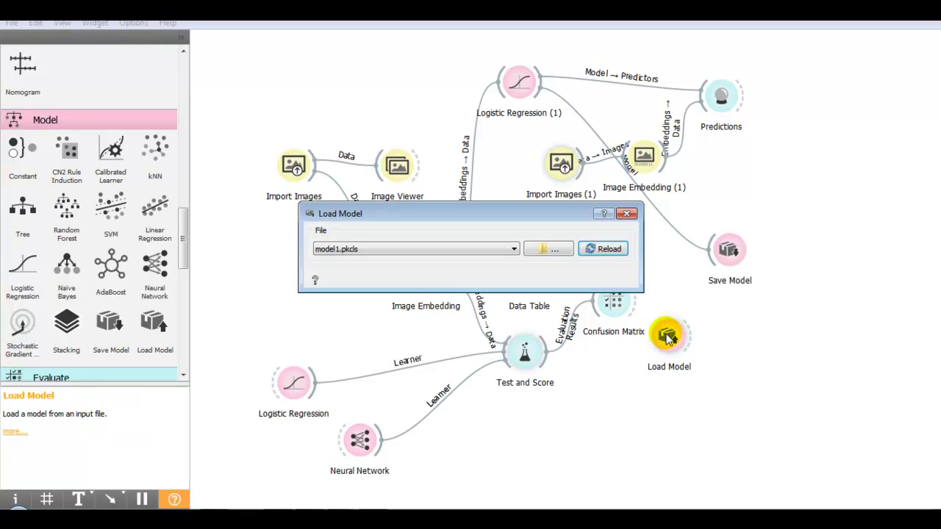
{"action": "left_click", "coordinate": [552, 247]}
{"action": "left_click", "coordinate": [607, 276]}
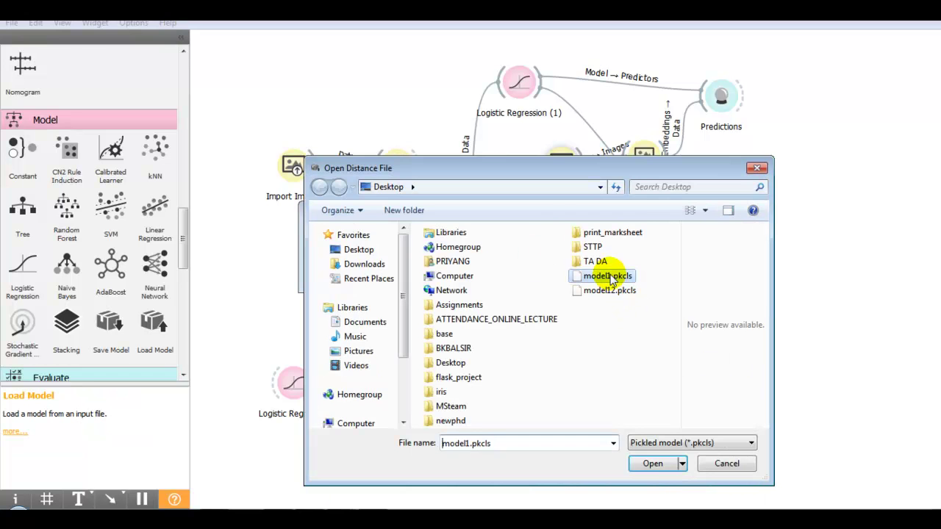
{"action": "left_click", "coordinate": [653, 464]}
{"action": "left_click", "coordinate": [757, 330]}
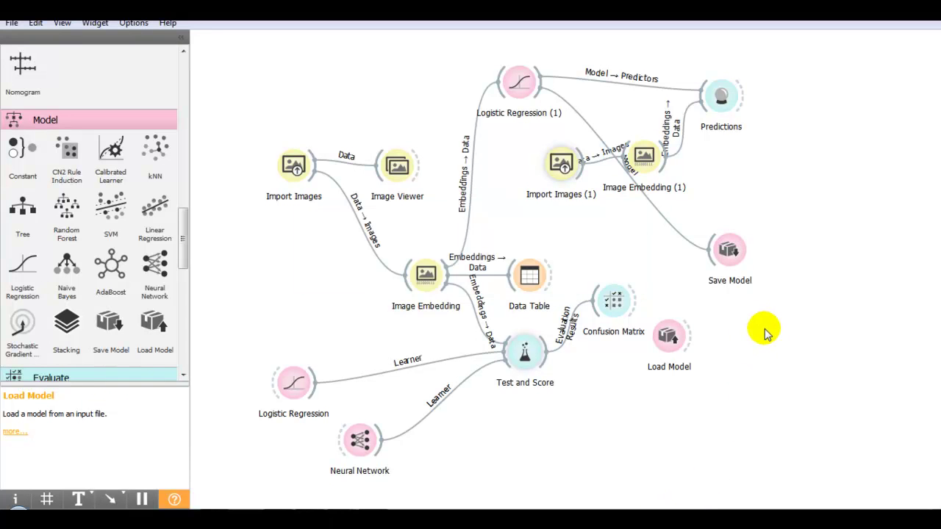
Add a Predictions (1) widget and feed it the model from Load Model.
{"action": "right_click", "coordinate": [788, 320]}
{"action": "type", "text": "pre"}
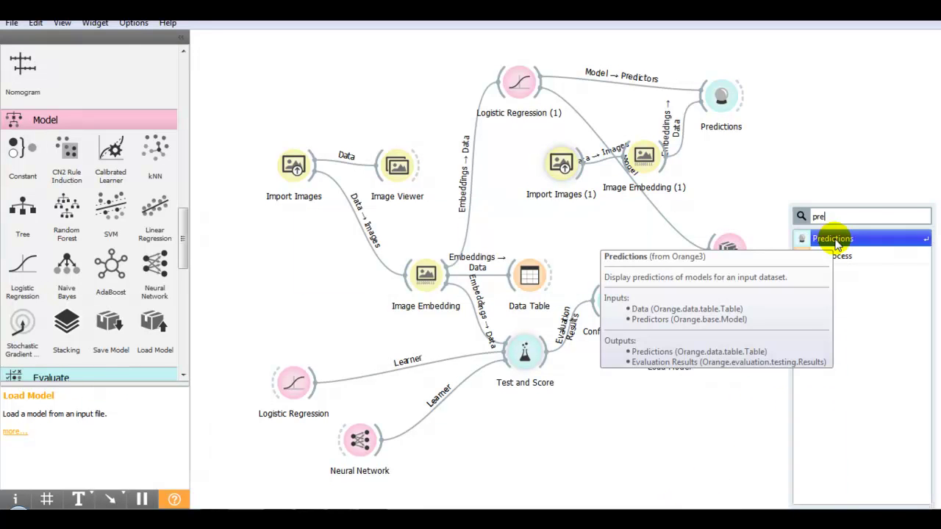
{"action": "left_click", "coordinate": [833, 240]}
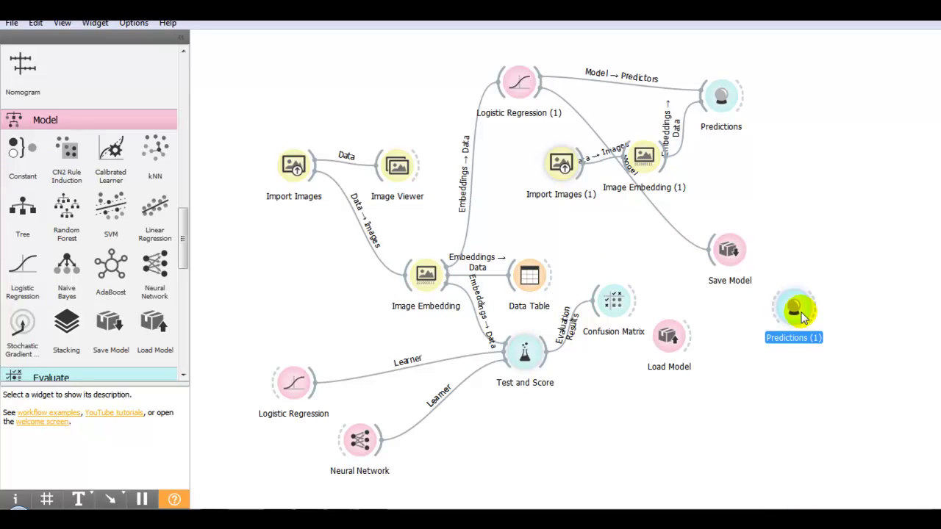
{"action": "left_click_drag", "start_coordinate": [690, 350], "coordinate": [777, 314]}
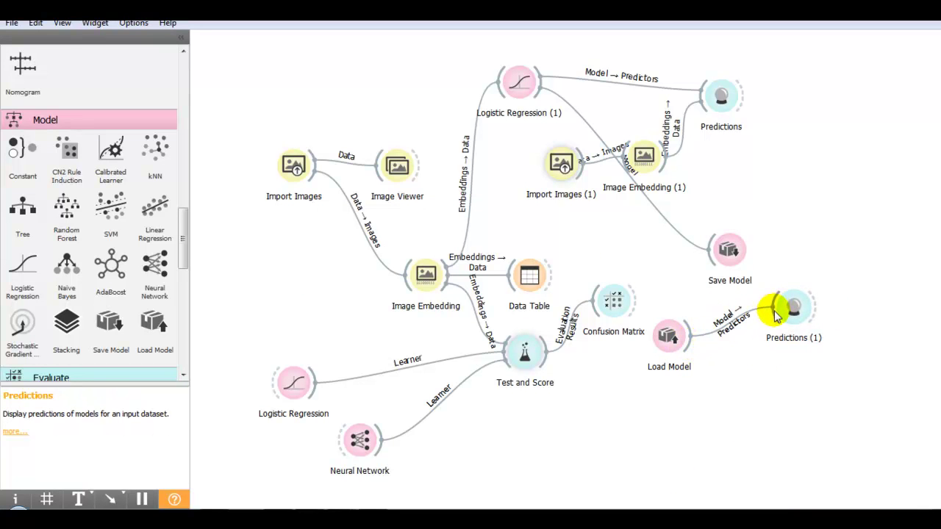
Add an Import Images (2) widget reading pictures from the test_images folder.
{"action": "right_click", "coordinate": [571, 397]}
{"action": "left_click", "coordinate": [643, 256]}
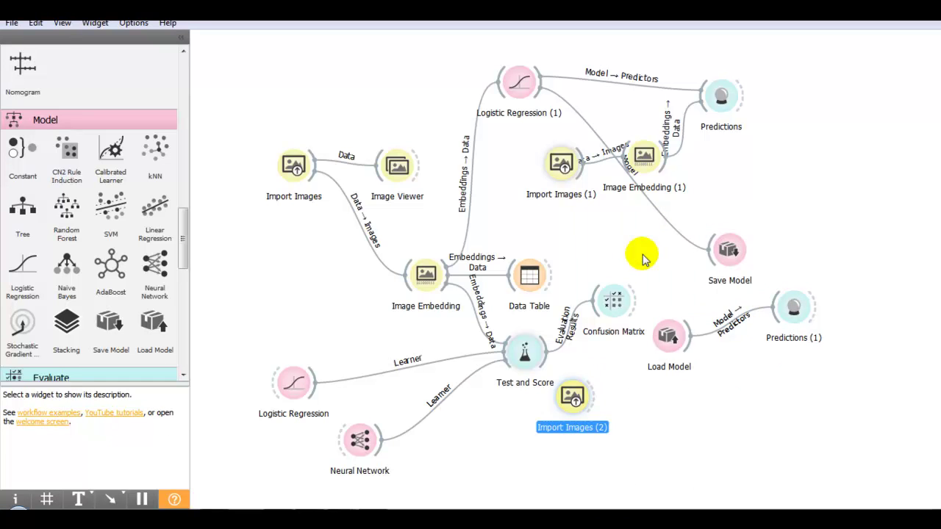
{"action": "double_click", "coordinate": [579, 403]}
{"action": "left_click", "coordinate": [494, 227]}
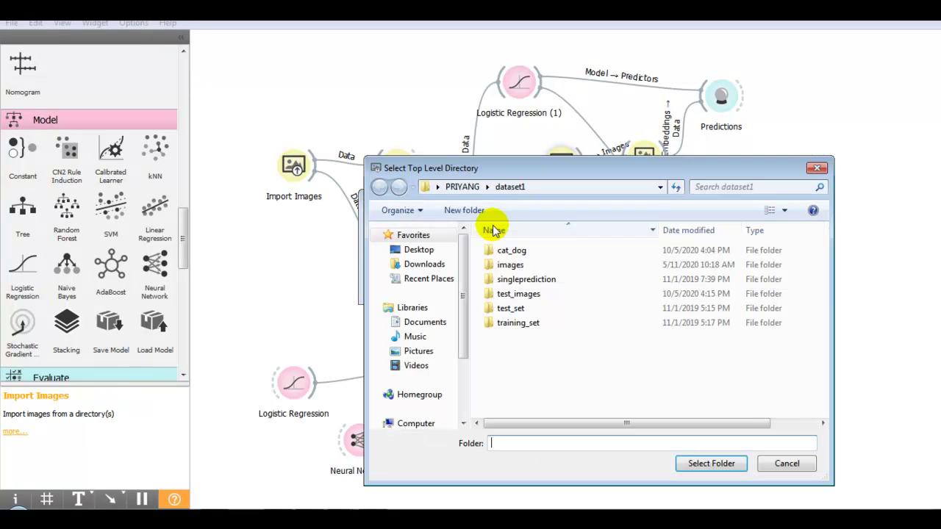
{"action": "left_click", "coordinate": [507, 294]}
{"action": "left_click", "coordinate": [712, 464]}
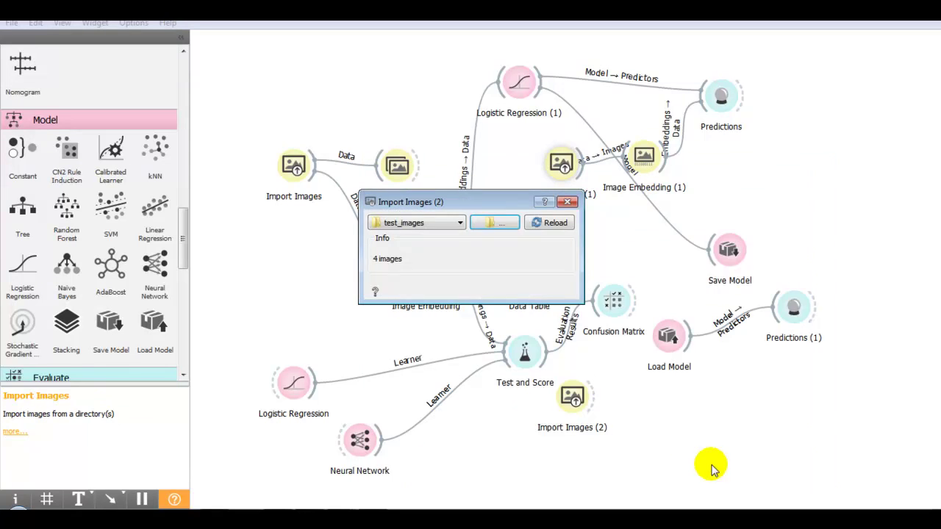
{"action": "left_click", "coordinate": [643, 257]}
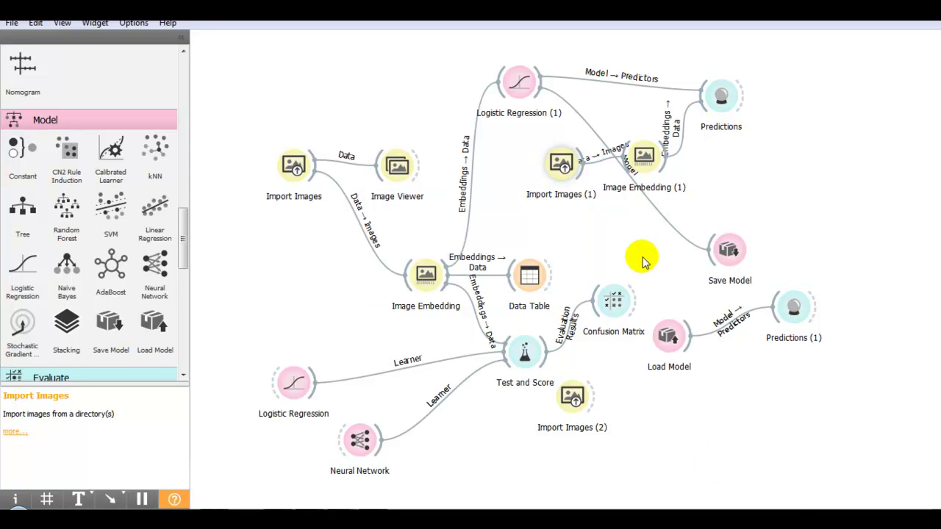
Add Image Embedding (2) and connect Import Images (2) to it.
{"action": "right_click", "coordinate": [656, 408]}
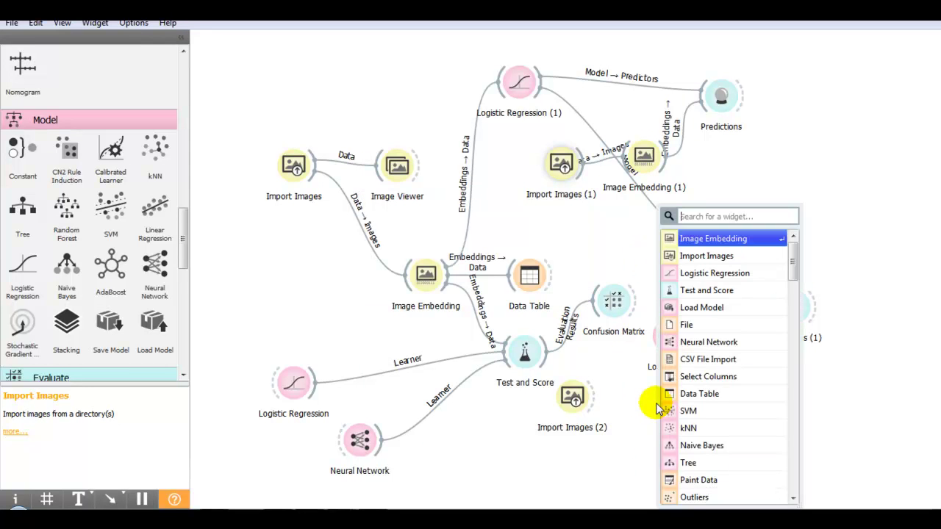
{"action": "left_click", "coordinate": [727, 240]}
{"action": "left_click_drag", "start_coordinate": [595, 402], "coordinate": [782, 317]}
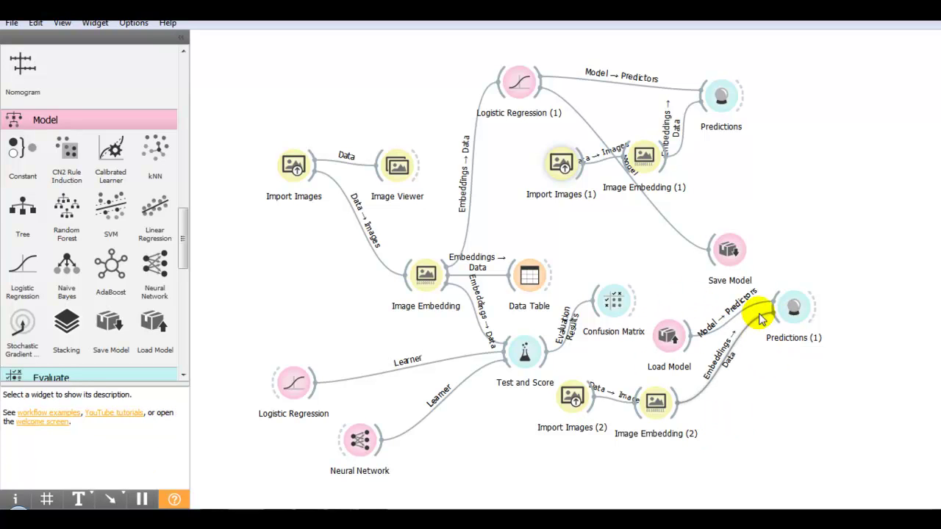
Show dog probabilities in Predictions (1) (0.01, 0.02, 0.97, 0.99), then close the results.
{"action": "double_click", "coordinate": [793, 310]}
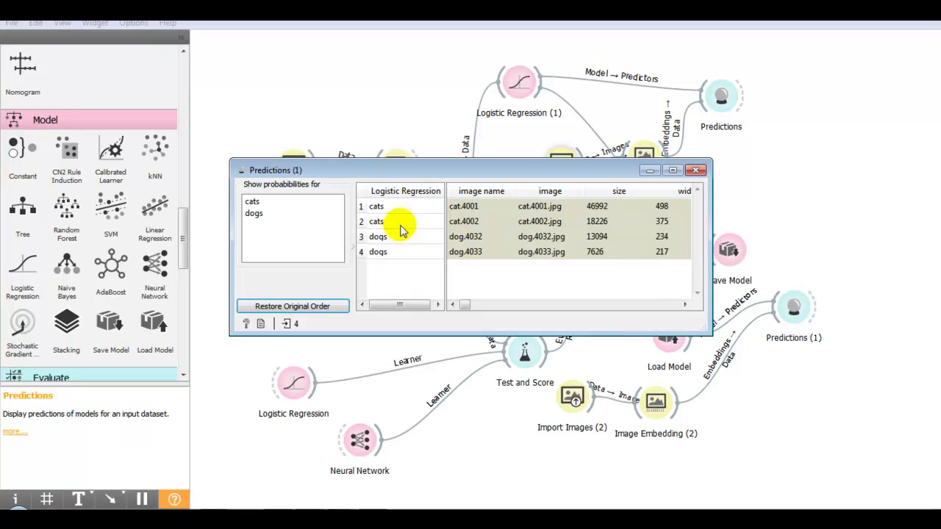
{"action": "left_click", "coordinate": [254, 203]}
{"action": "left_click", "coordinate": [255, 214]}
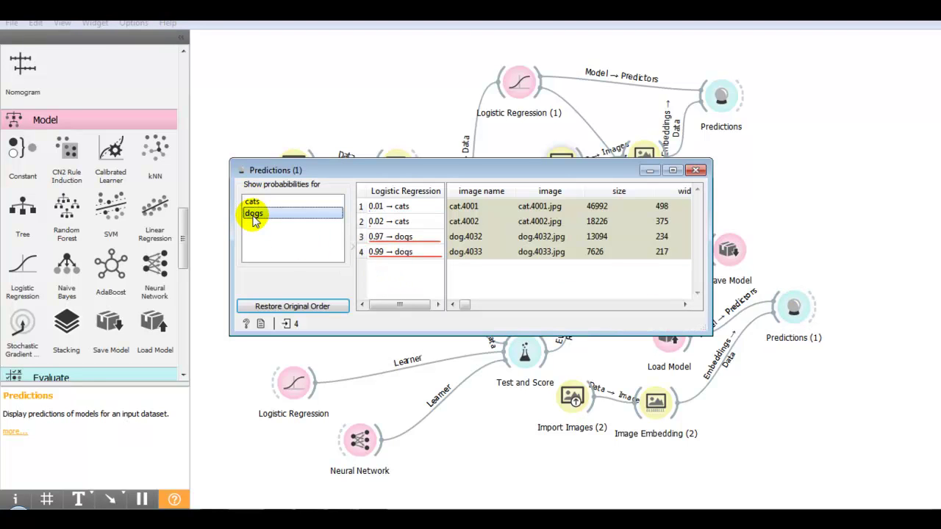
{"action": "left_click", "coordinate": [250, 203]}
{"action": "left_click", "coordinate": [255, 216]}
{"action": "left_click", "coordinate": [250, 203]}
{"action": "left_click", "coordinate": [258, 214]}
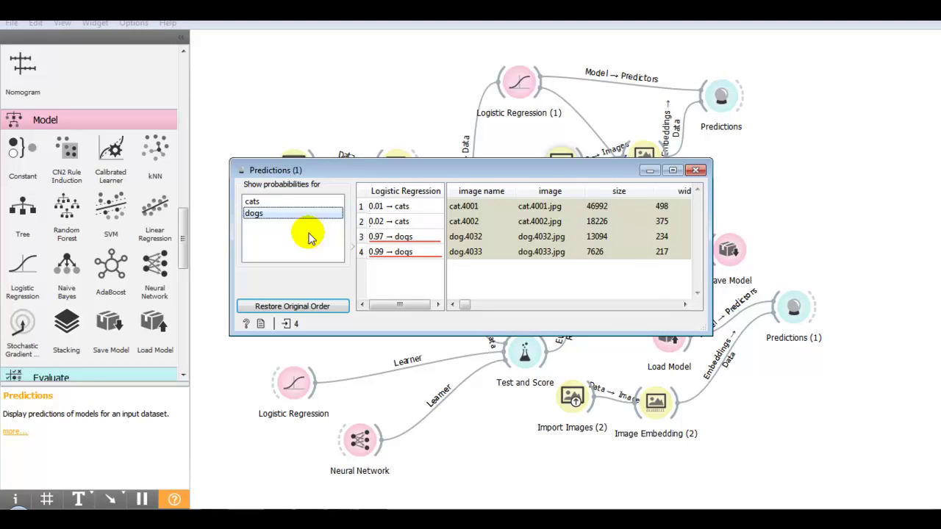
{"action": "left_click", "coordinate": [859, 213]}
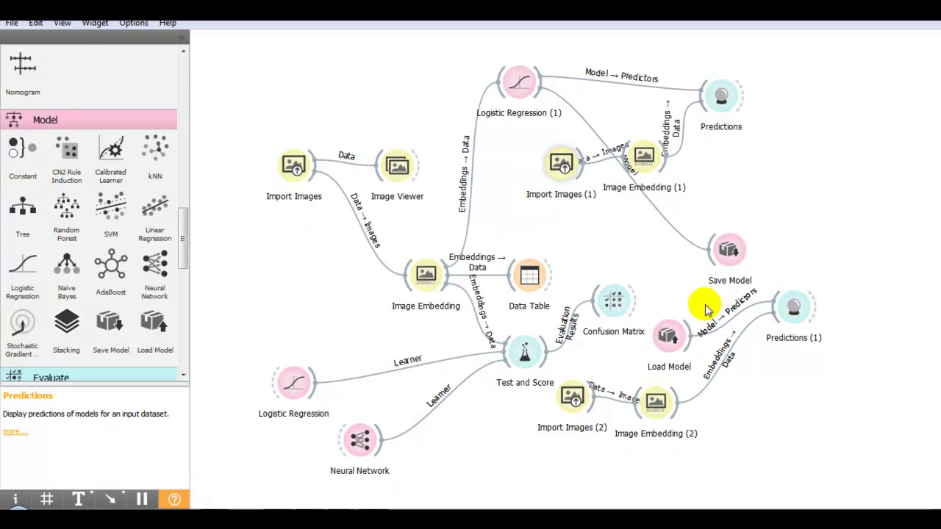